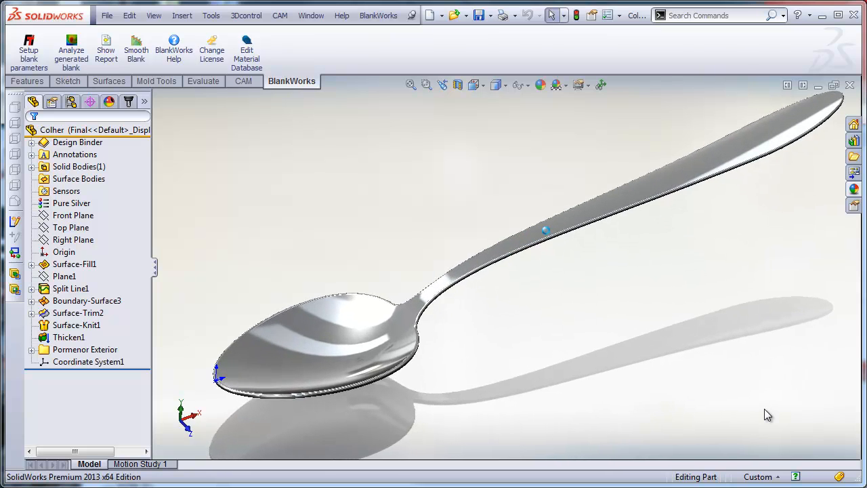
Roll the feature history back to before Boundary-Surface3 and forward to the end to review how the spoon is built.
click(59, 265)
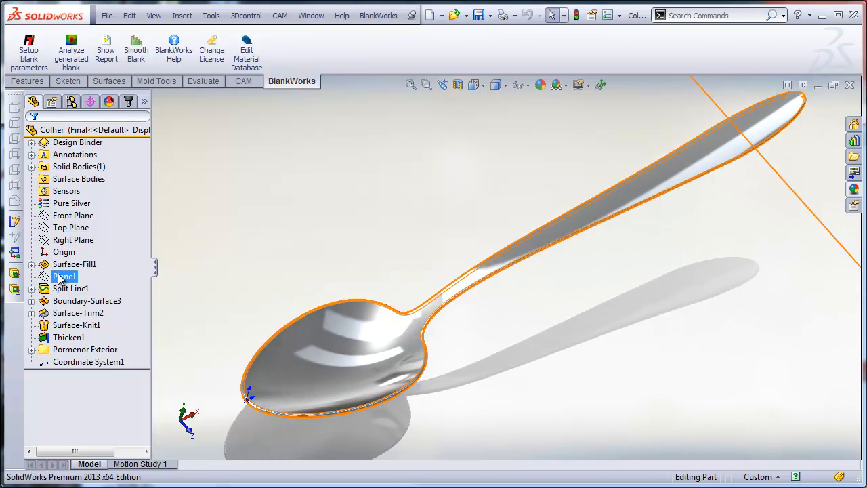
click(63, 276)
click(68, 289)
right_click(86, 302)
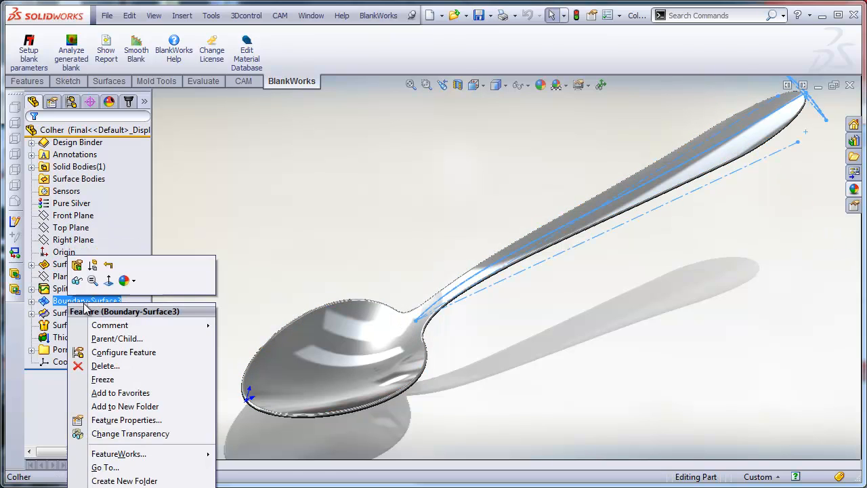
click(110, 265)
drag(135, 295, 136, 344)
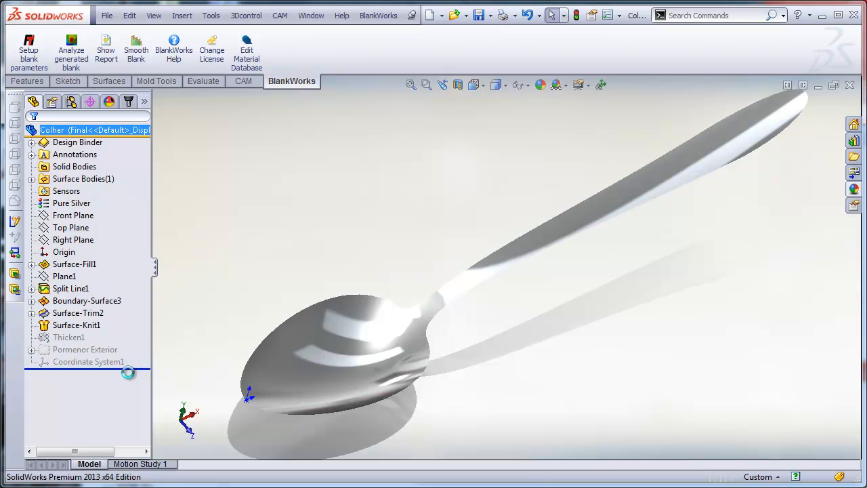
Activate the Produção configuration of the spoon.
middle_drag(164, 355, 450, 374)
click(71, 203)
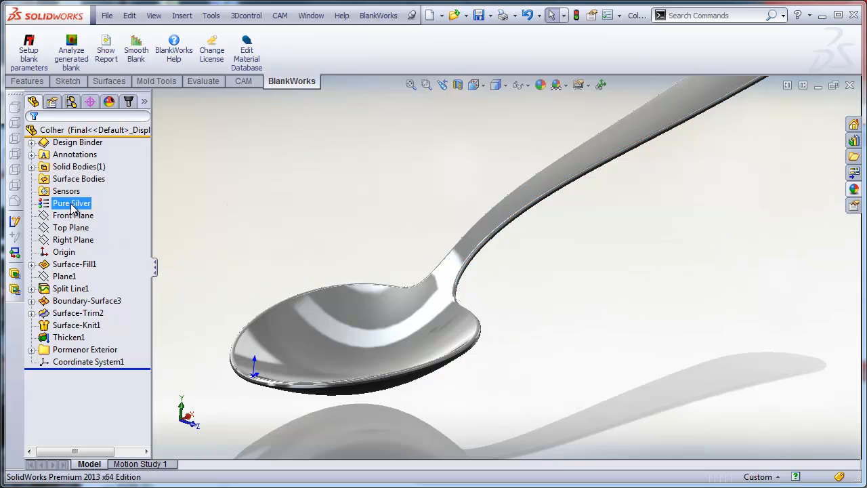
click(466, 309)
middle_drag(466, 308, 465, 344)
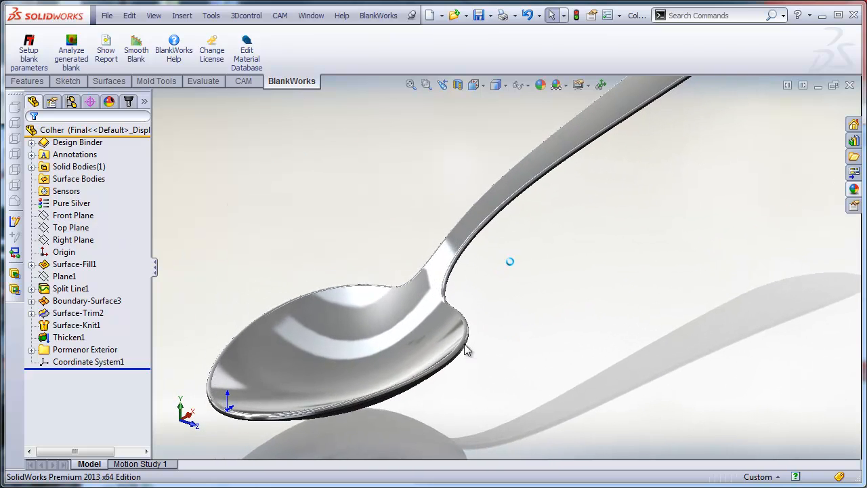
click(71, 102)
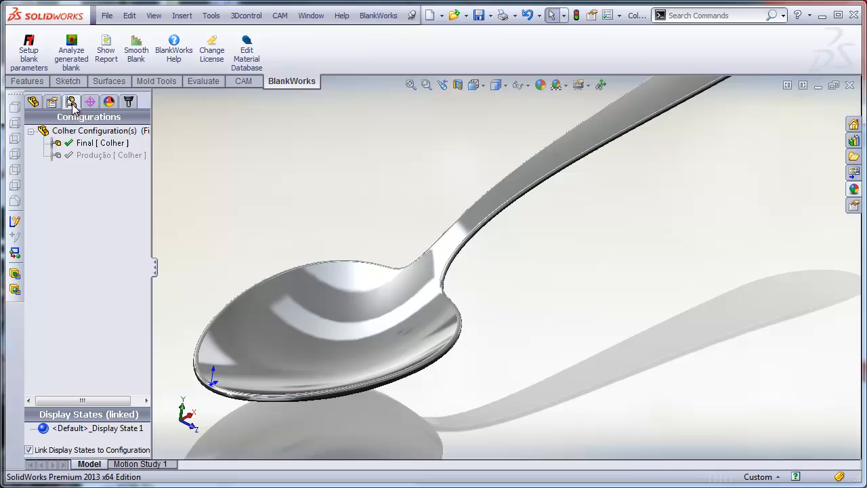
double_click(78, 158)
click(71, 145)
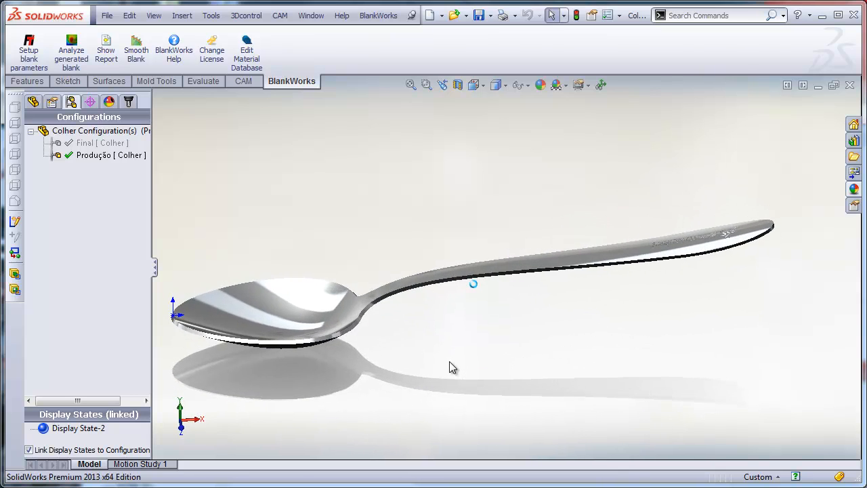
Select the tangent edge chain around the spoon's upper outline and examine the shape from several angles.
click(398, 315)
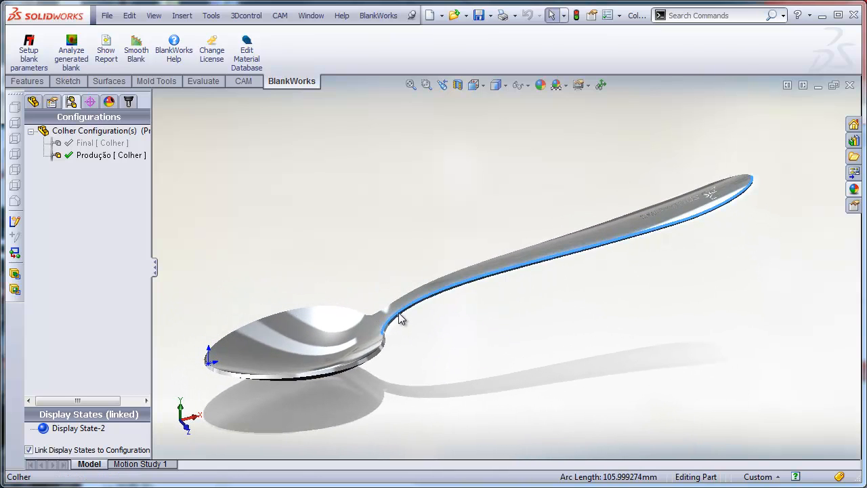
right_click(399, 314)
click(433, 335)
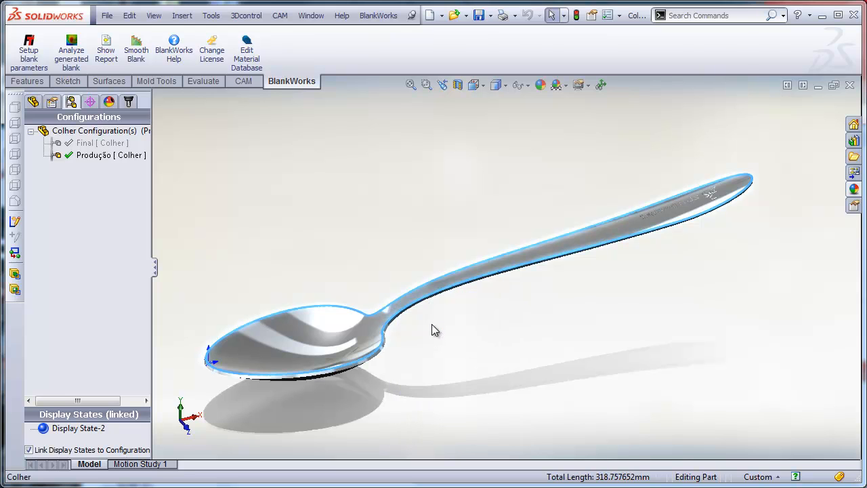
middle_drag(227, 389, 377, 287)
click(377, 254)
middle_drag(377, 253, 378, 245)
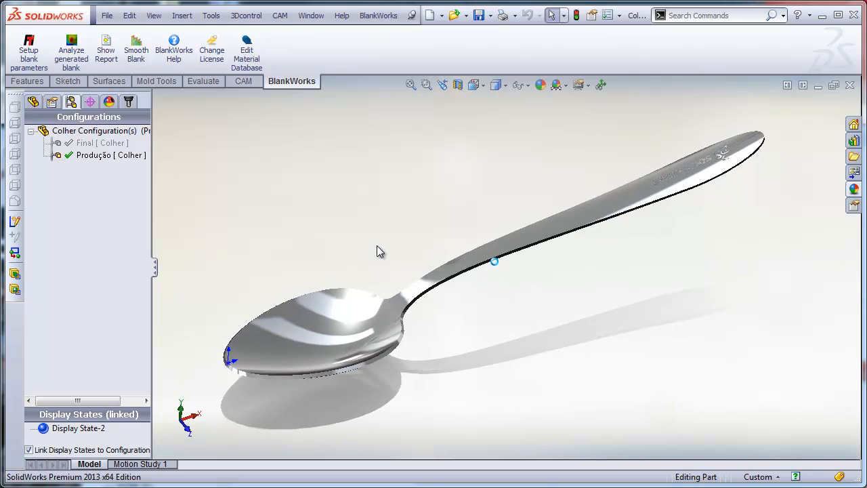
key(Up)
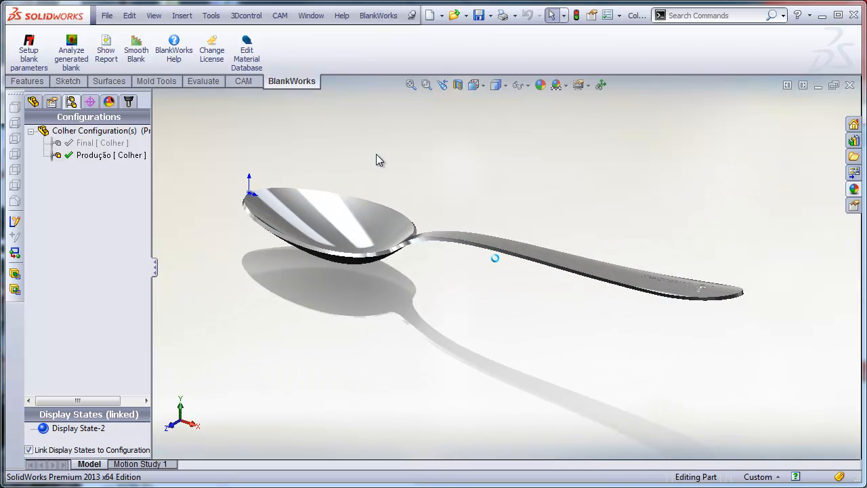
Start the blank parameter setup and choose the upper faces of the spoon's bowl and handle as its surfaces.
click(36, 54)
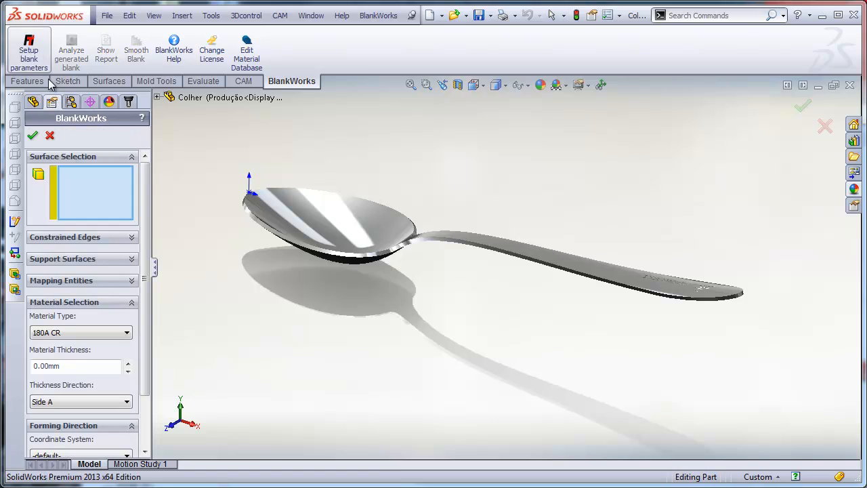
click(335, 228)
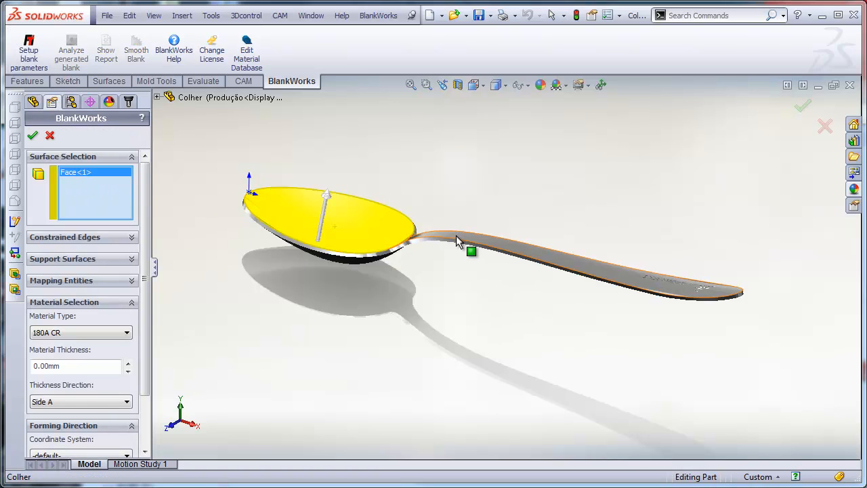
click(456, 236)
Set the thickness direction to Side B and the material thickness to 1.00 mm, keeping 180A CR as the material type.
click(109, 401)
click(54, 423)
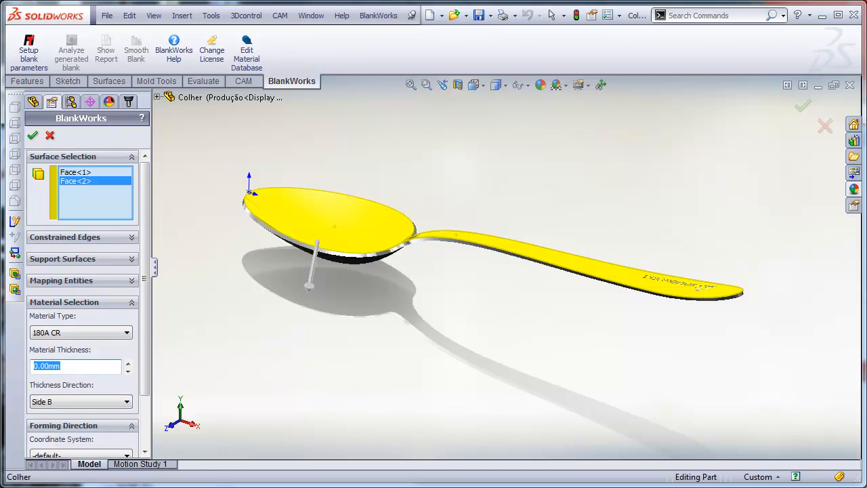
click(122, 334)
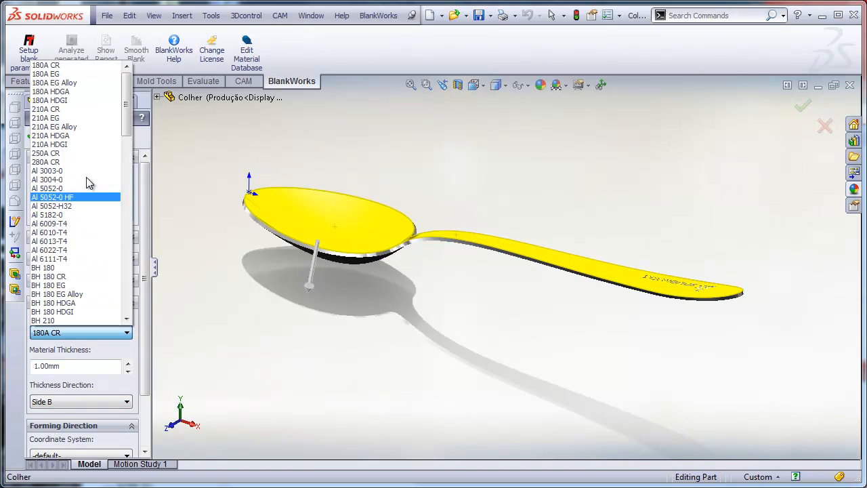
click(126, 319)
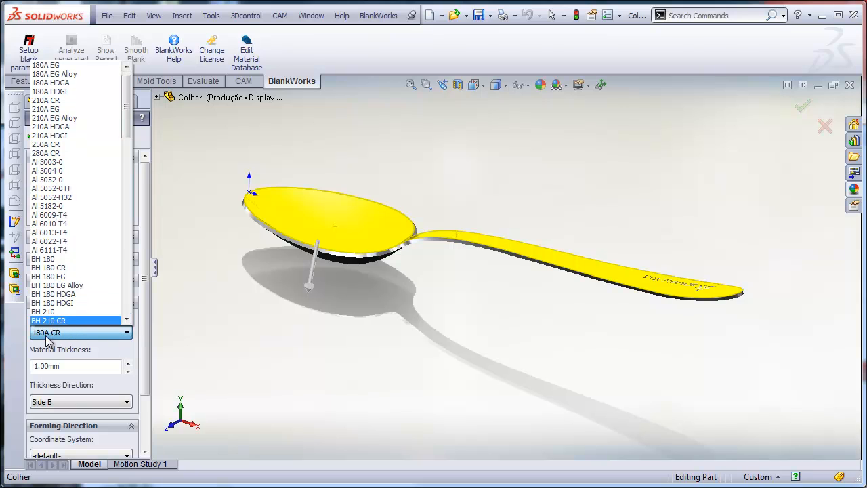
click(145, 331)
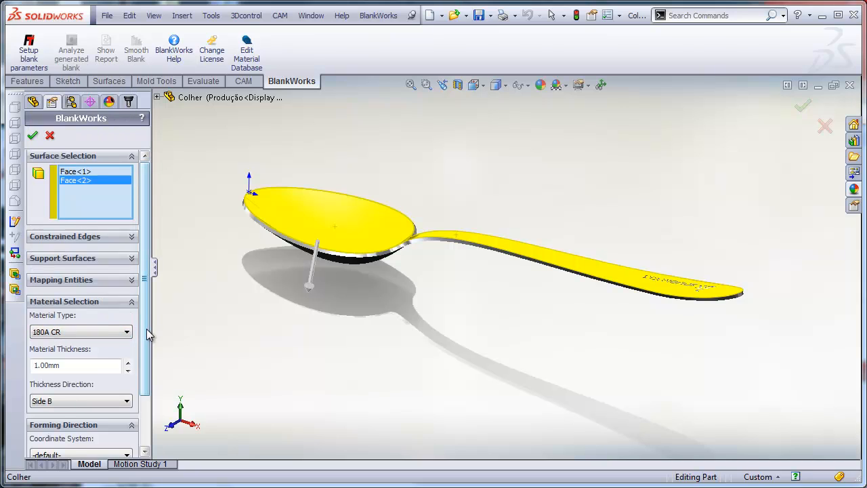
Use Coordinate System1 for the forming direction of the blank.
scroll(151, 397, down, 3)
click(81, 391)
click(72, 412)
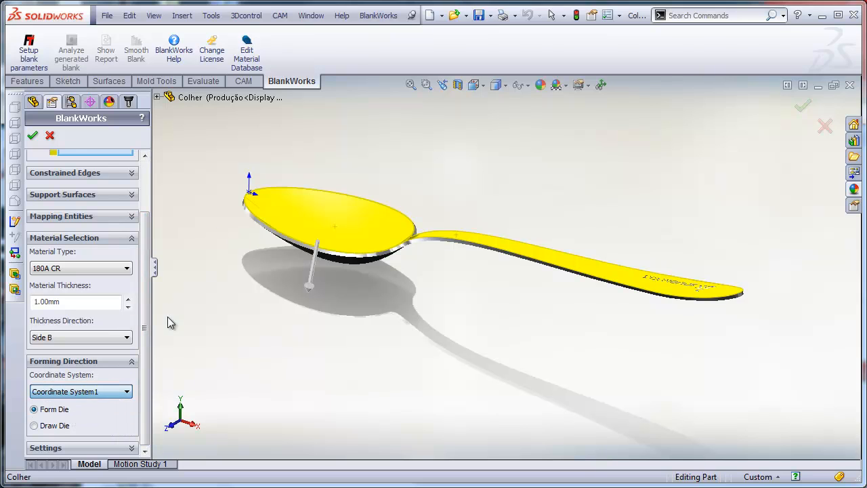
click(168, 100)
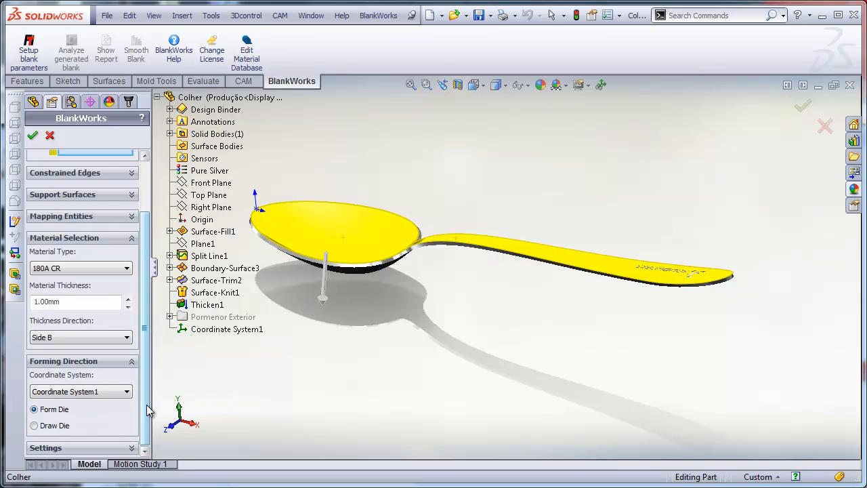
Check the mesh detail setting and generate the spoon's flat blank outline with its minimum rectangle.
scroll(139, 441, down, 2)
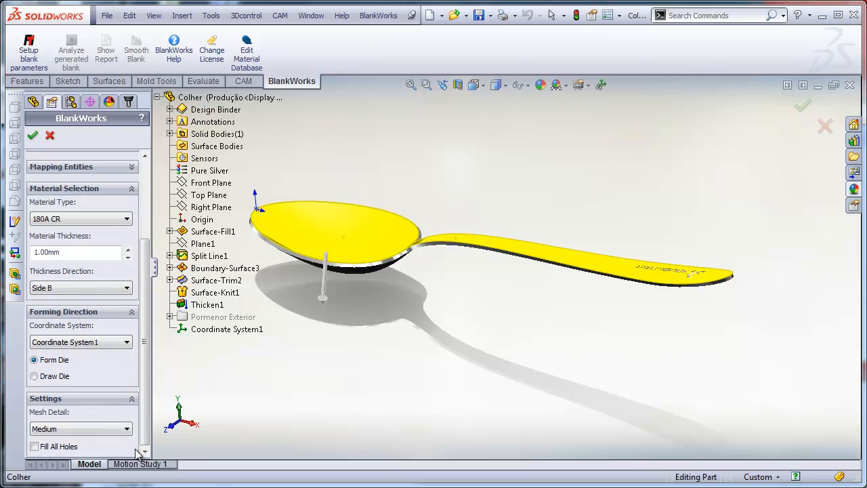
click(42, 428)
click(45, 448)
click(32, 138)
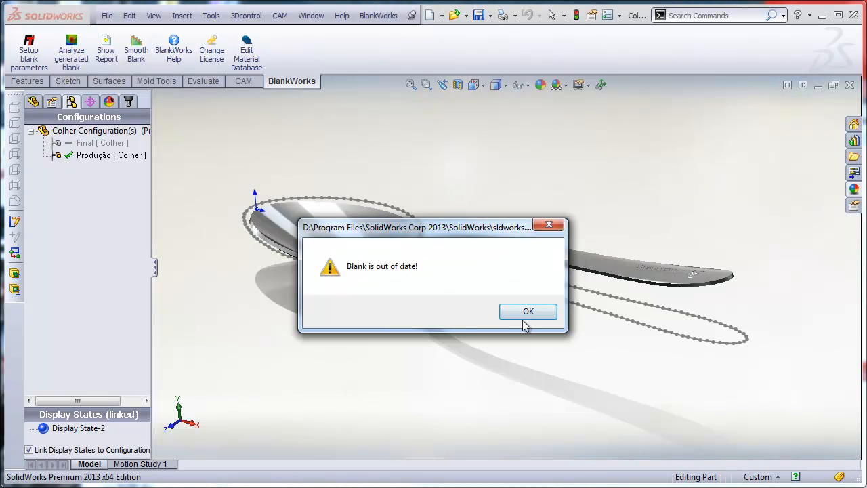
click(527, 313)
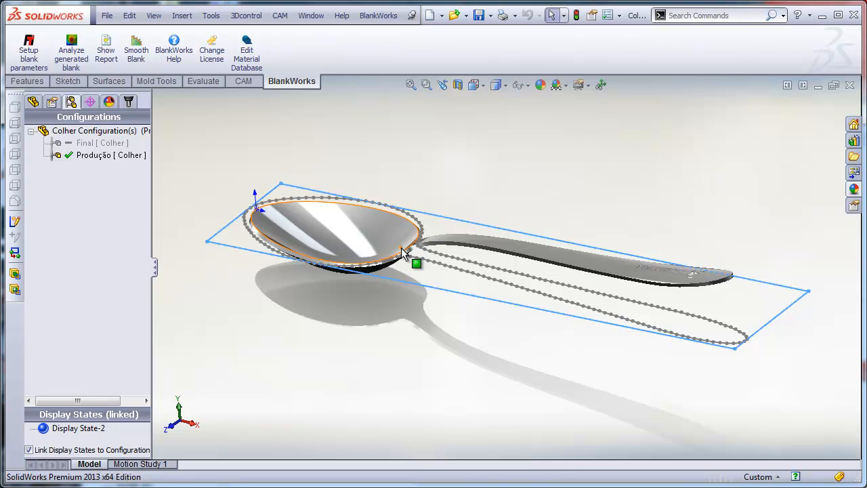
click(272, 147)
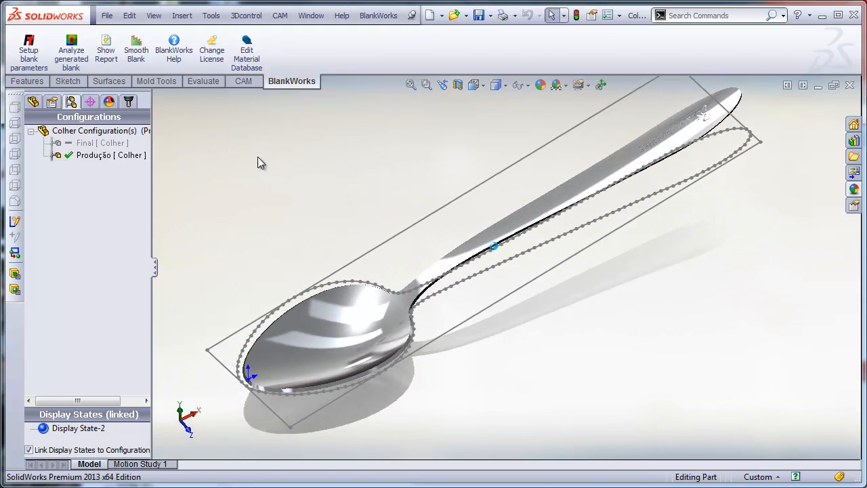
Plot the thickness change of the generated blank and hide the Thicken1 solid body to examine the colour map.
click(82, 59)
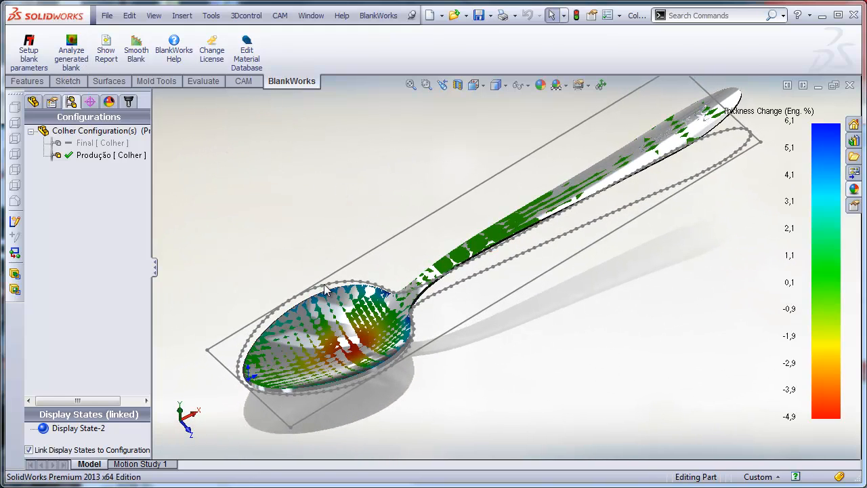
click(33, 101)
click(31, 167)
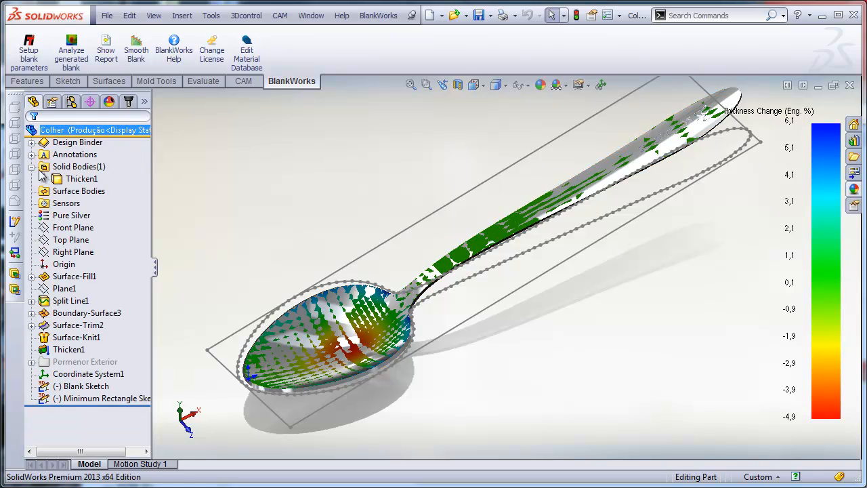
right_click(80, 180)
click(199, 197)
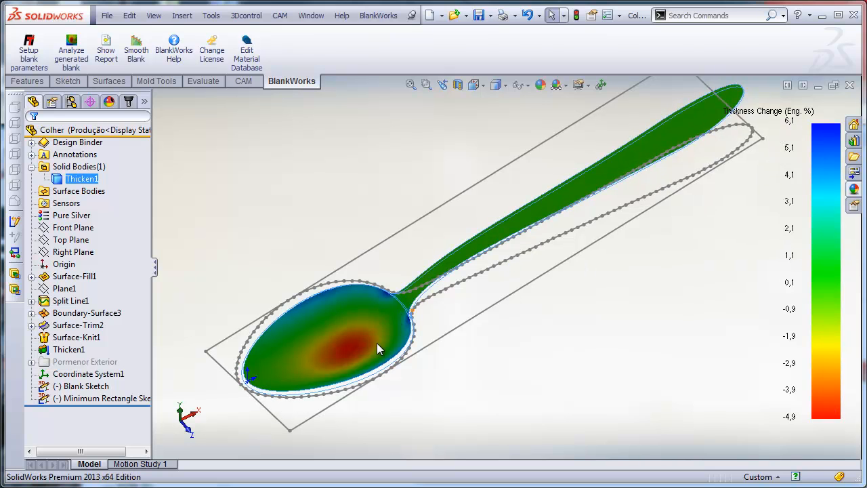
mouse_move(377, 343)
middle_down()
mouse_move(400, 399)
mouse_move(423, 396)
mouse_move(436, 416)
mouse_move(382, 345)
mouse_move(372, 334)
mouse_move(363, 339)
middle_up()
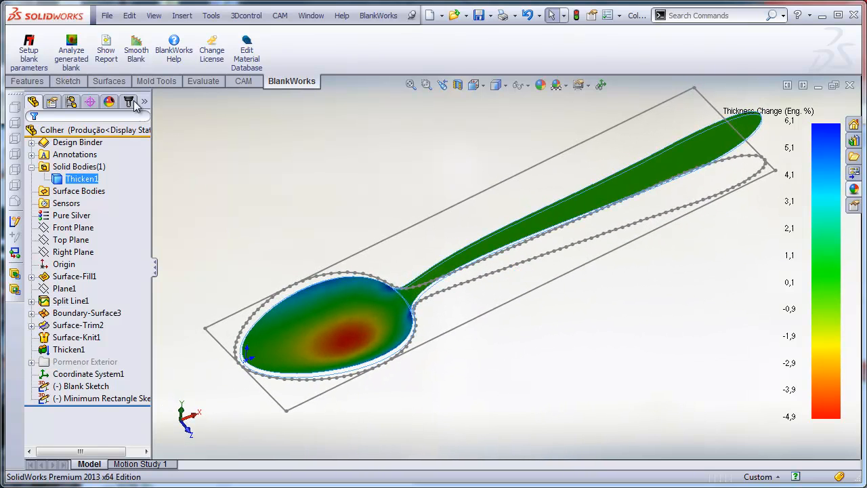
Turn off the thickness change plot and show the Thicken1 solid body again.
click(70, 52)
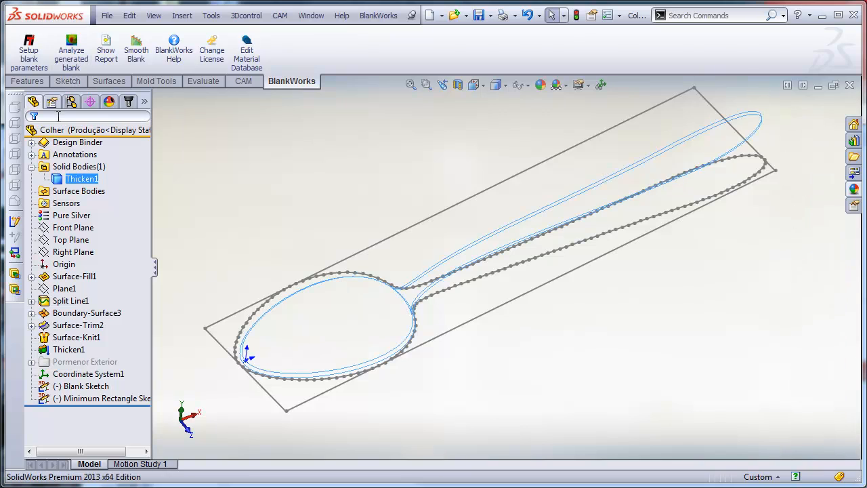
right_click(66, 180)
click(80, 155)
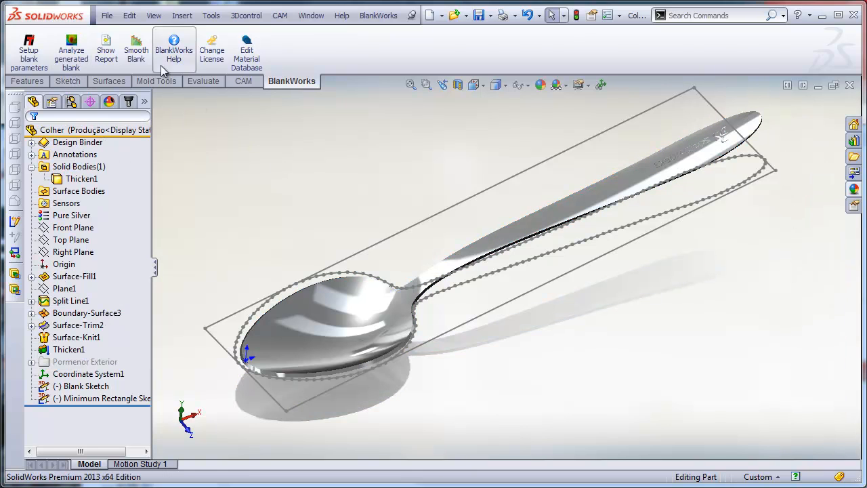
Smooth the blank outline using tangent-continuous Line & Arc fitting with plus and minus tolerances of 0.13 mm.
click(139, 58)
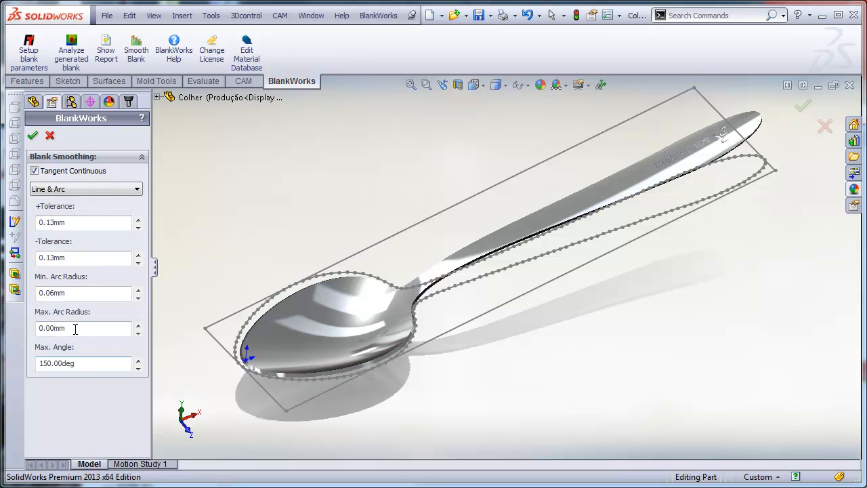
scroll(294, 322, down, 5)
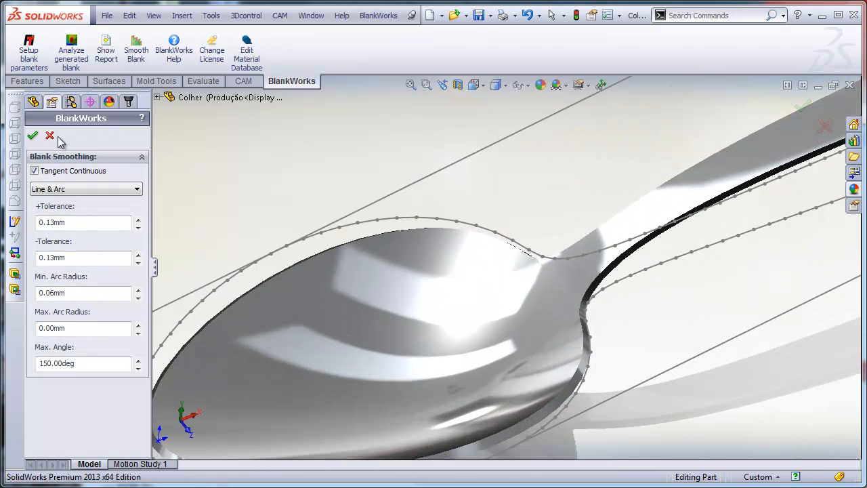
click(33, 136)
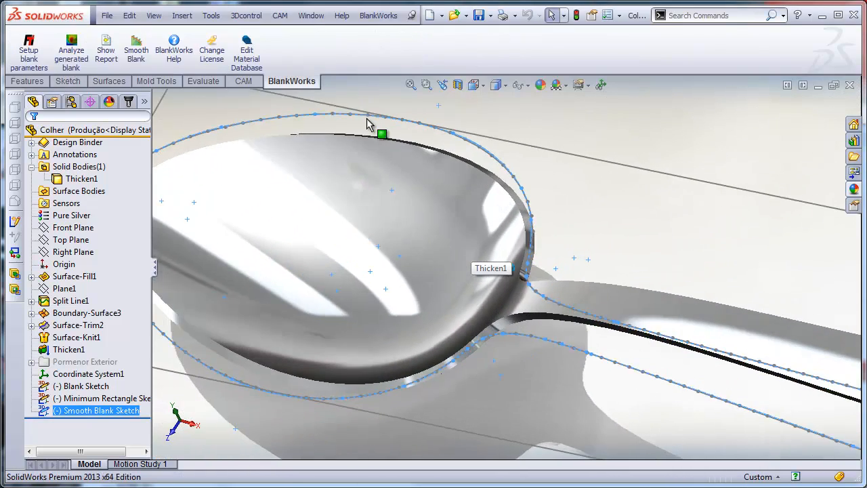
Hide the original Blank Sketch and orient the view normal to the Smooth Blank Sketch.
click(99, 387)
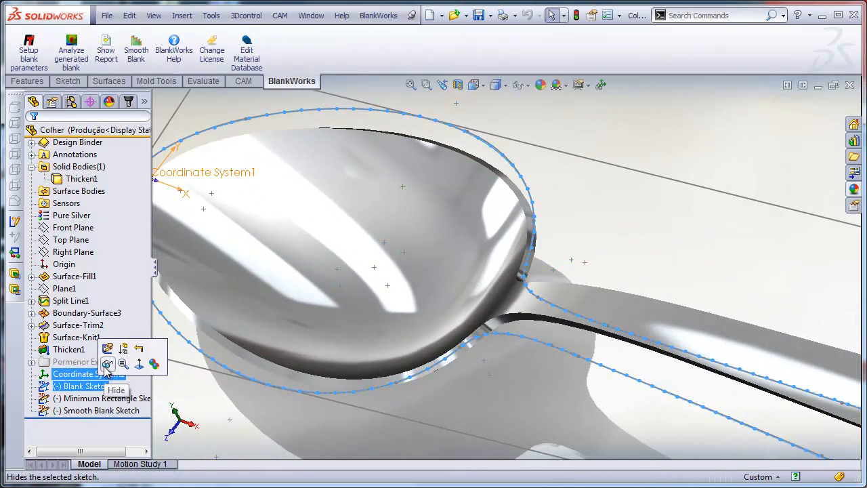
click(106, 368)
scroll(593, 242, up, 3)
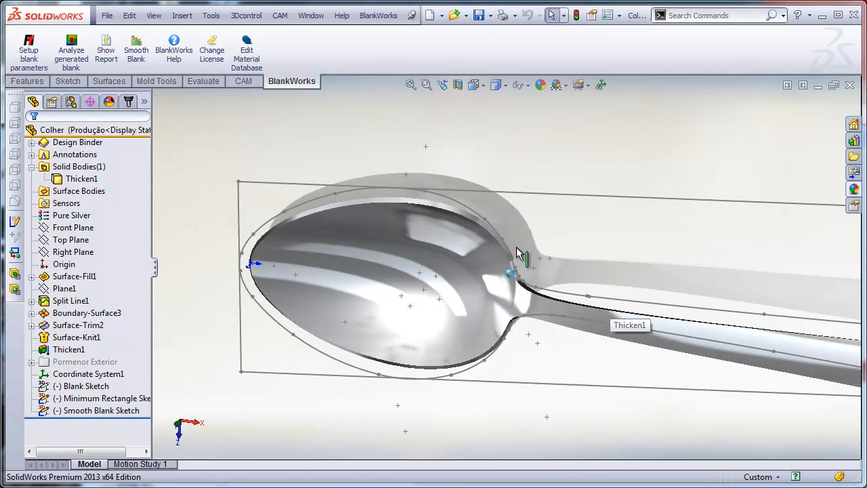
click(464, 218)
click(556, 168)
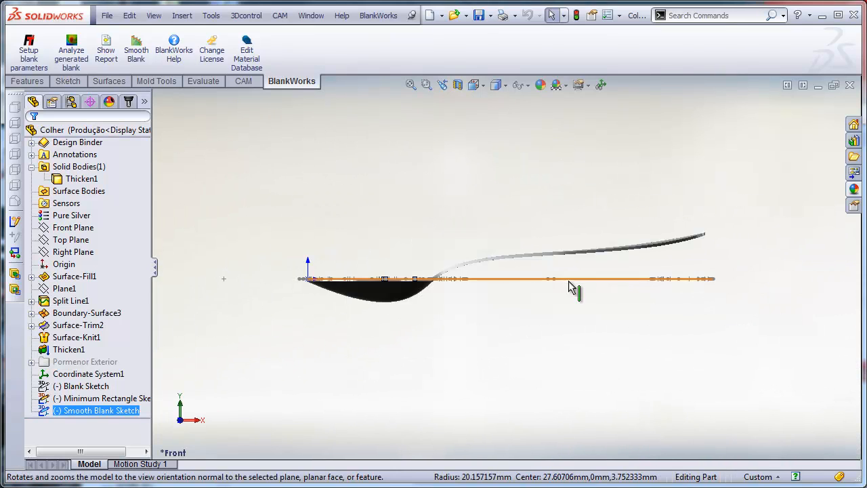
Examine the smoothed blank outline against the formed spoon from above and at an angle.
key(ctrl+5)
click(548, 249)
scroll(415, 238, down, 6)
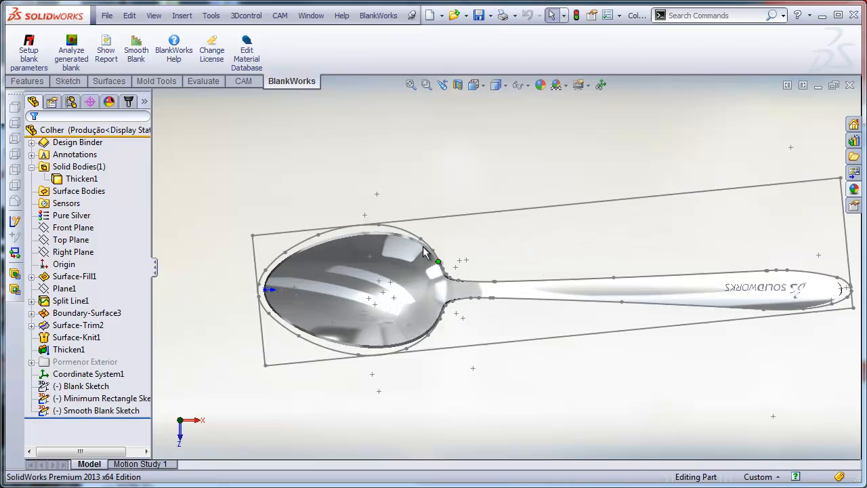
scroll(645, 330, up, 4)
middle_drag(646, 330, 691, 312)
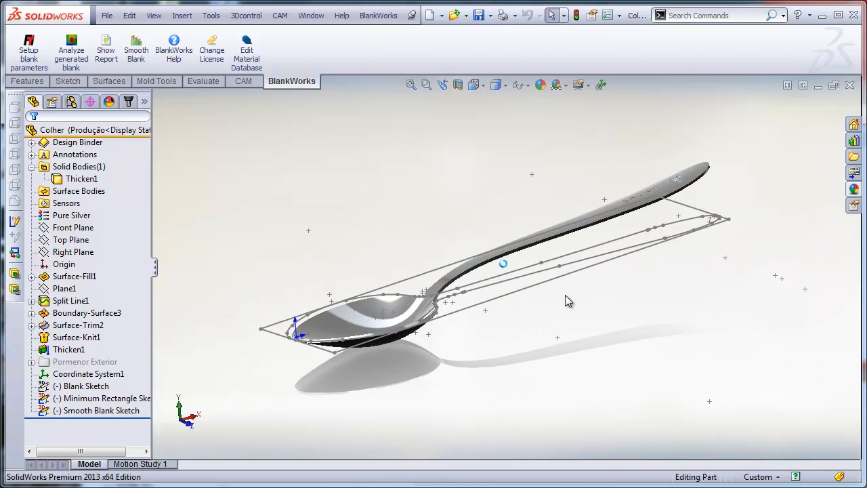
click(76, 336)
middle_drag(504, 266, 428, 312)
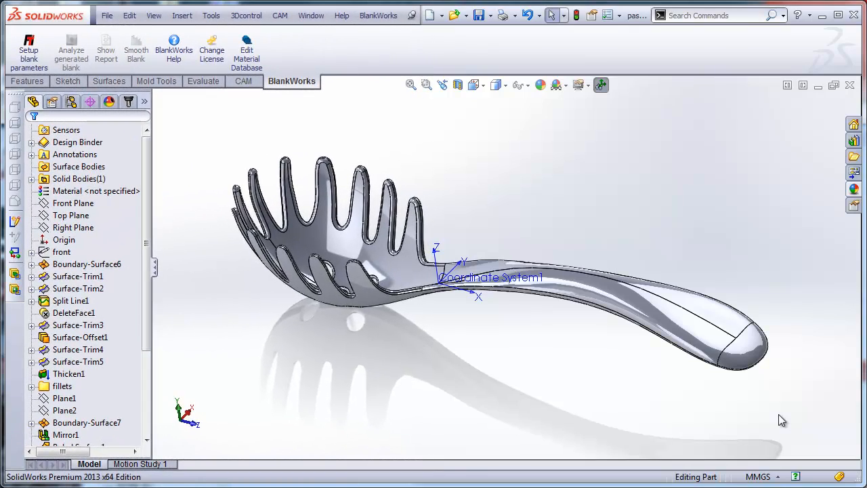
Start a blank parameter setup for the pasta spoon and select its two outer faces as the surfaces to flatten.
middle_drag(778, 420, 309, 163)
click(29, 54)
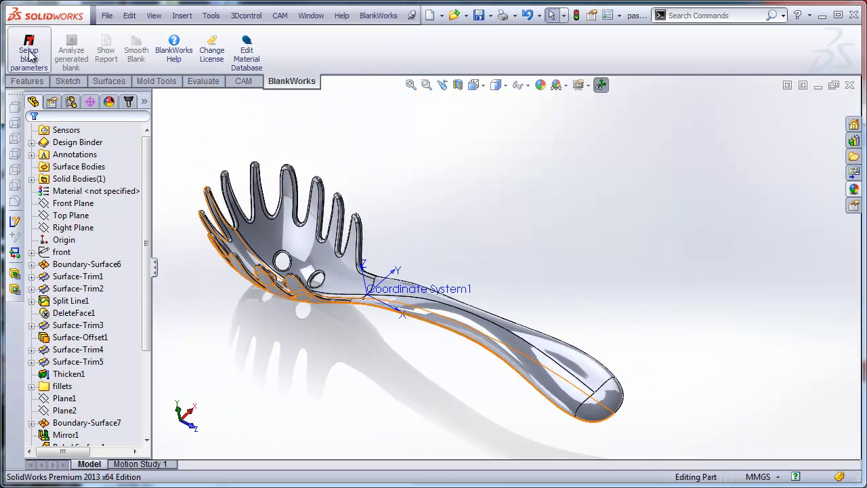
middle_drag(273, 300, 322, 355)
click(321, 355)
click(329, 387)
middle_drag(406, 329, 406, 327)
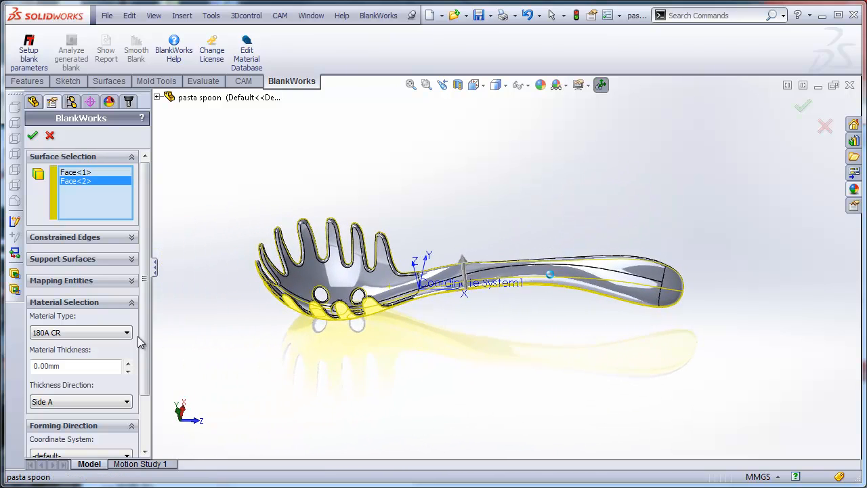
Keep 180A CR as the blank material and set the material thickness to 2 mm.
click(78, 334)
click(80, 333)
middle_drag(348, 357, 345, 292)
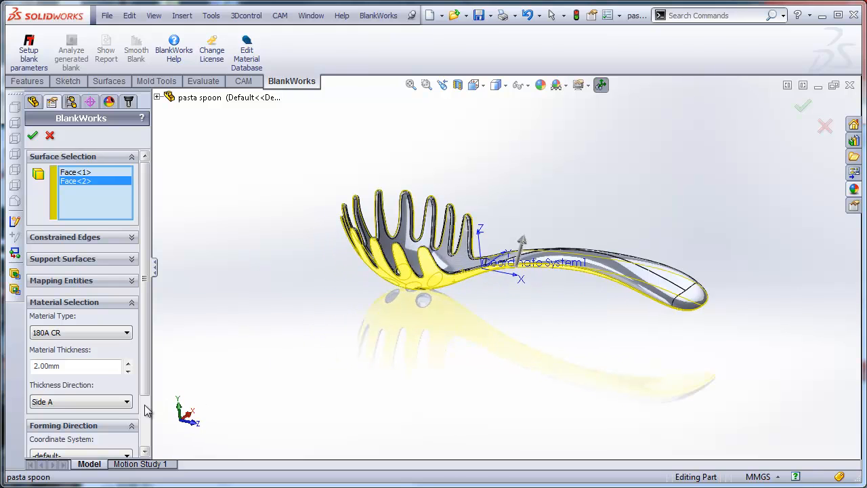
Set the forming direction to Coordinate System1 with the Form Die option and generate the pasta spoon blank.
scroll(146, 410, down, 3)
click(80, 392)
click(67, 410)
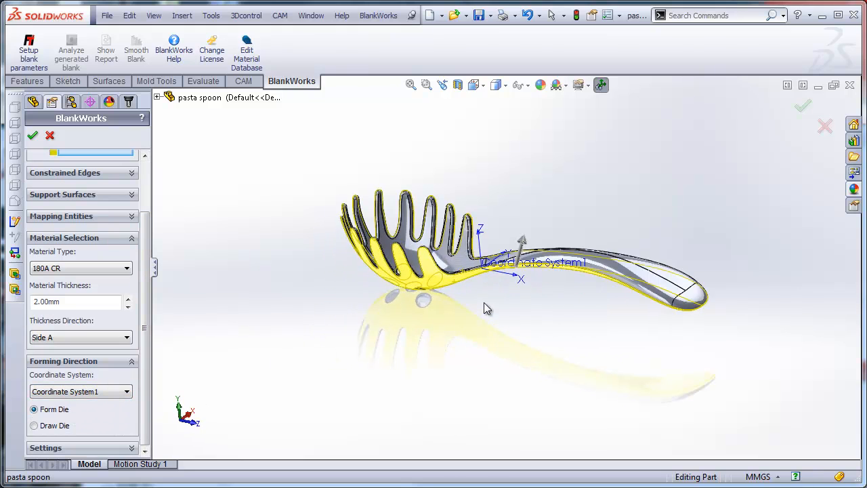
scroll(146, 225, up, 3)
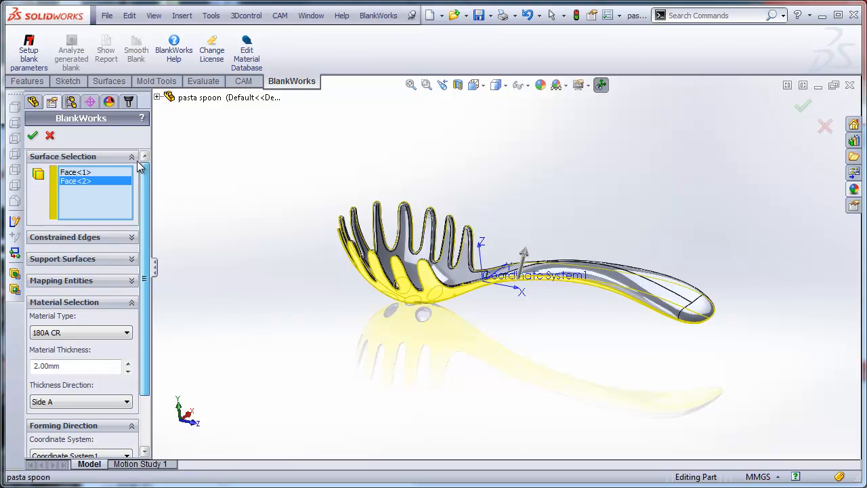
click(33, 137)
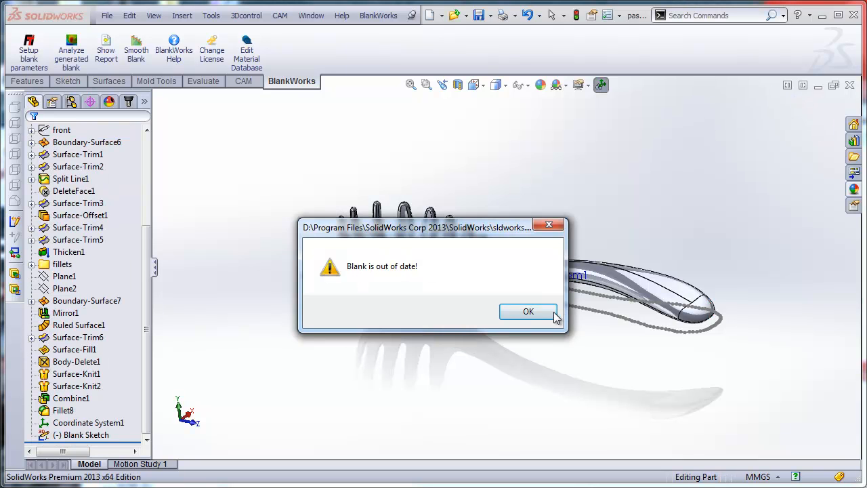
click(551, 312)
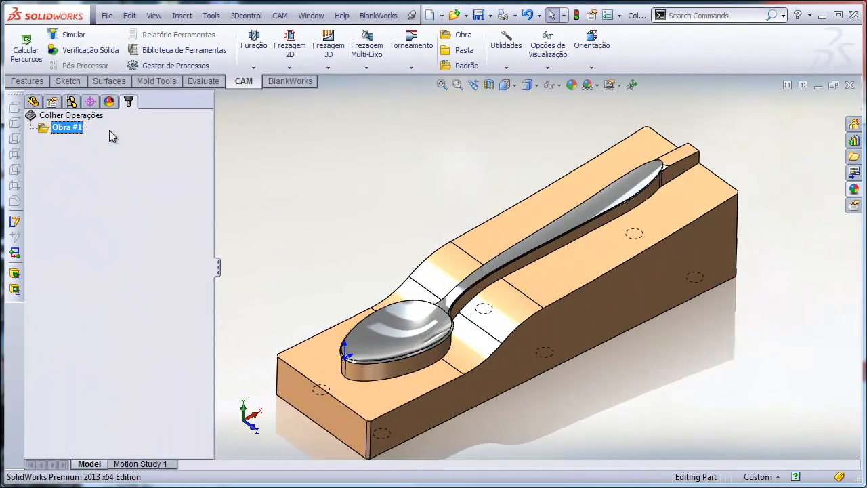
Review the Colher model's feature history, including the extrudes, extended surface and surface cut that build the forming die.
click(32, 102)
middle_drag(446, 203, 496, 206)
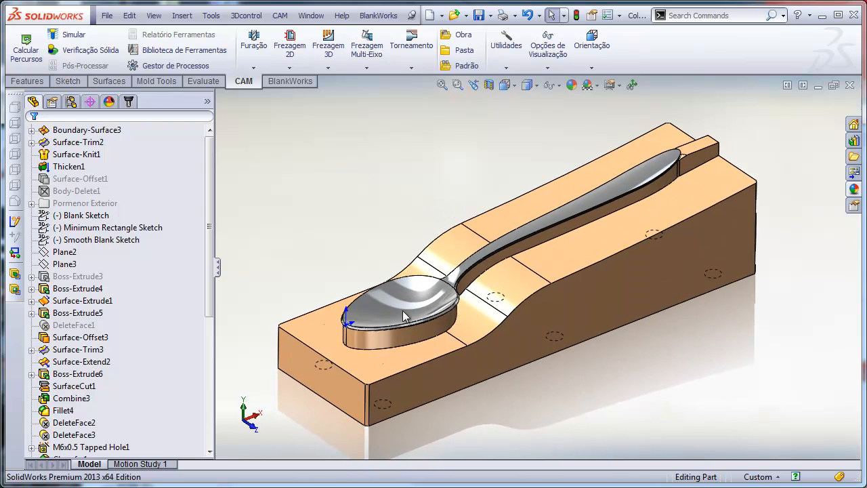
scroll(212, 271, up, 3)
scroll(211, 325, down, 4)
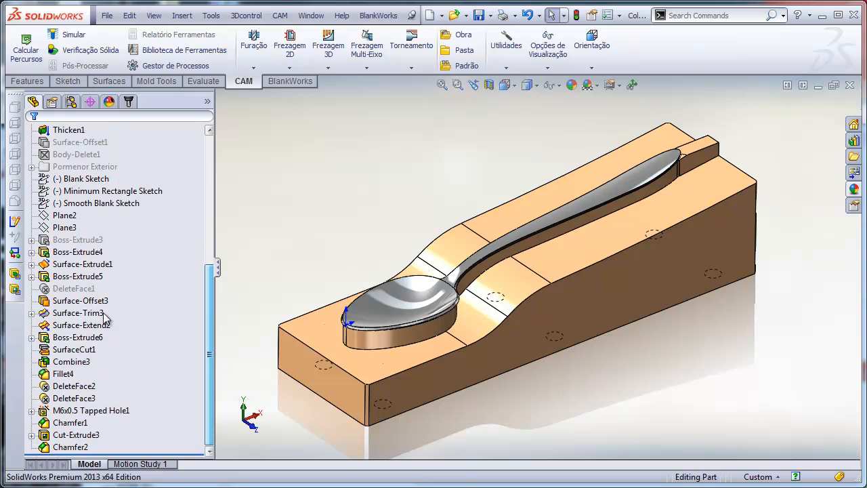
click(68, 240)
click(69, 252)
click(69, 277)
click(69, 289)
click(72, 323)
click(74, 350)
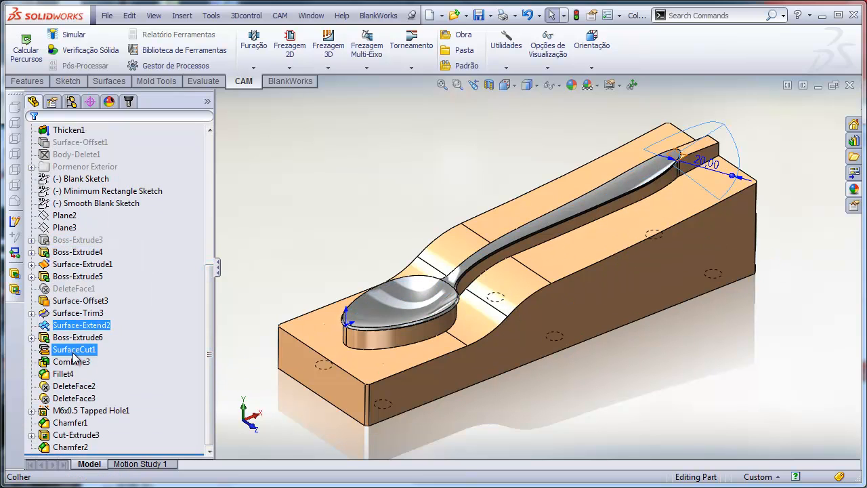
drag(203, 347, 213, 169)
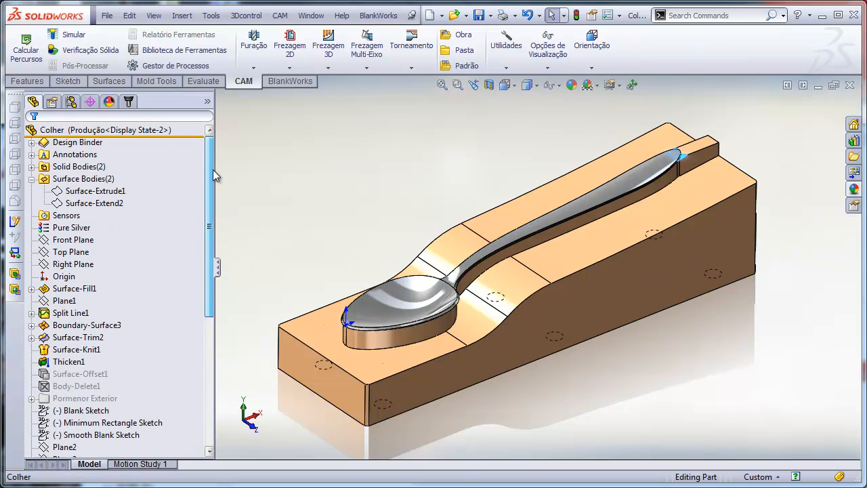
click(261, 68)
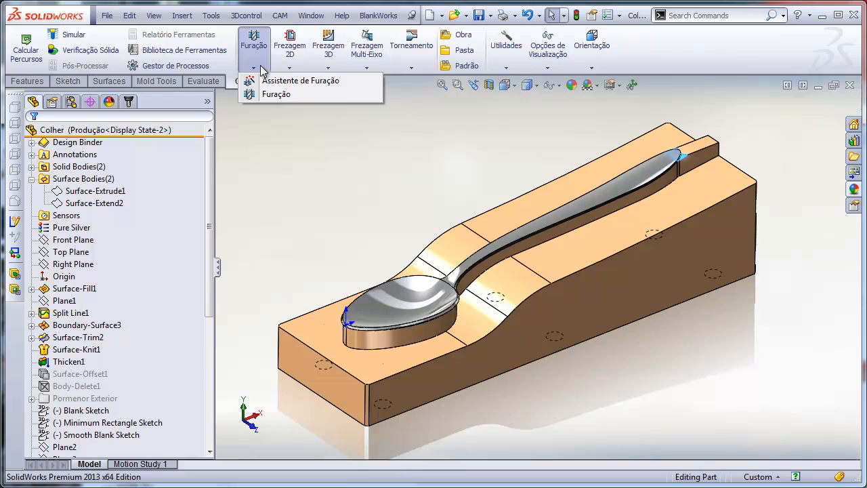
click(290, 66)
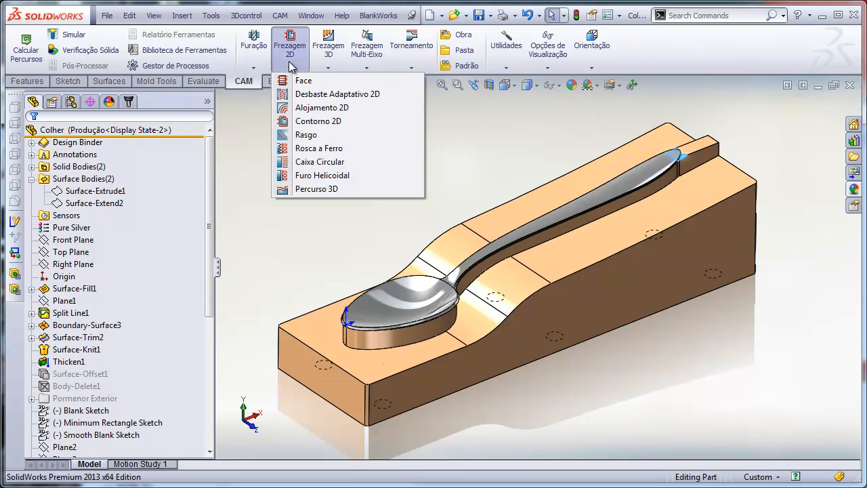
mouse_move(370, 59)
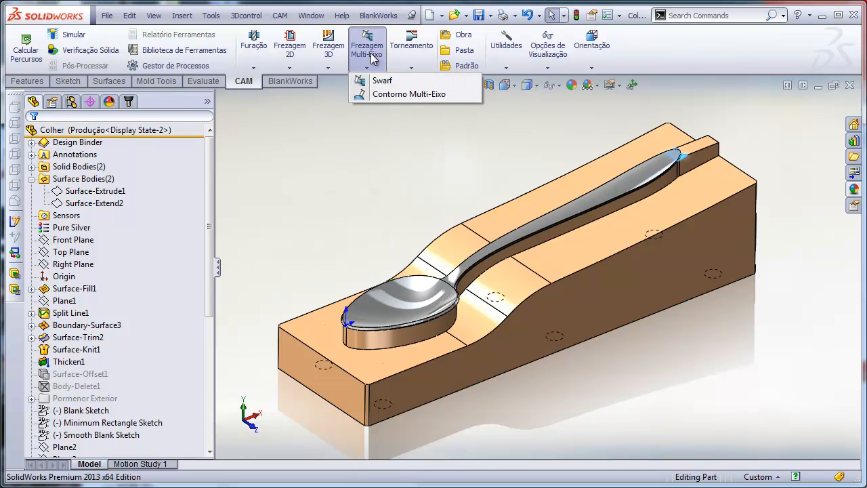
mouse_move(421, 55)
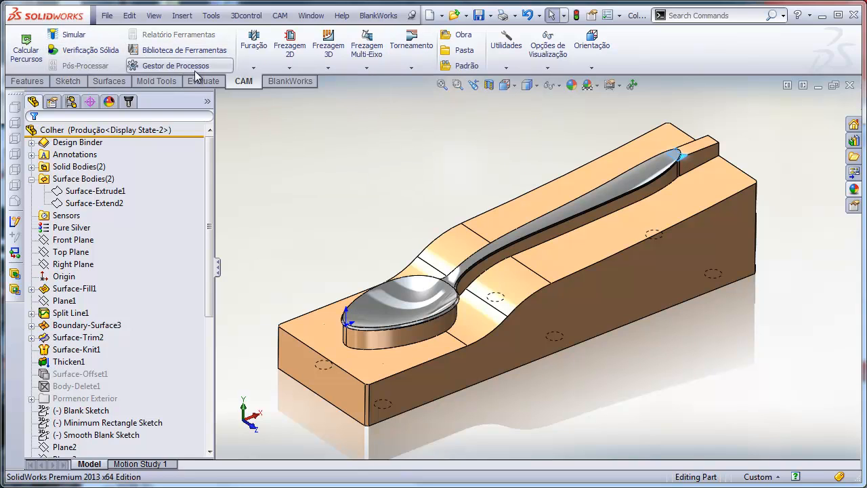
Display the stock of the Obra #1 job on the die's underside and start a Furação drilling operation.
click(129, 101)
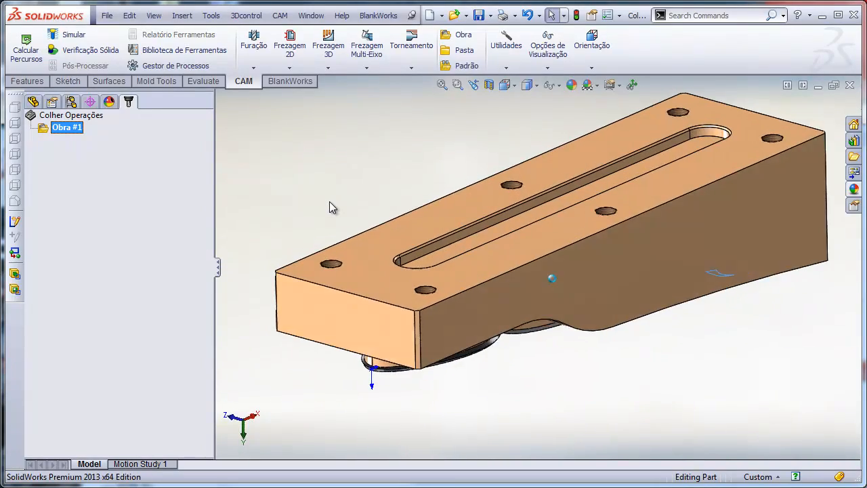
click(66, 129)
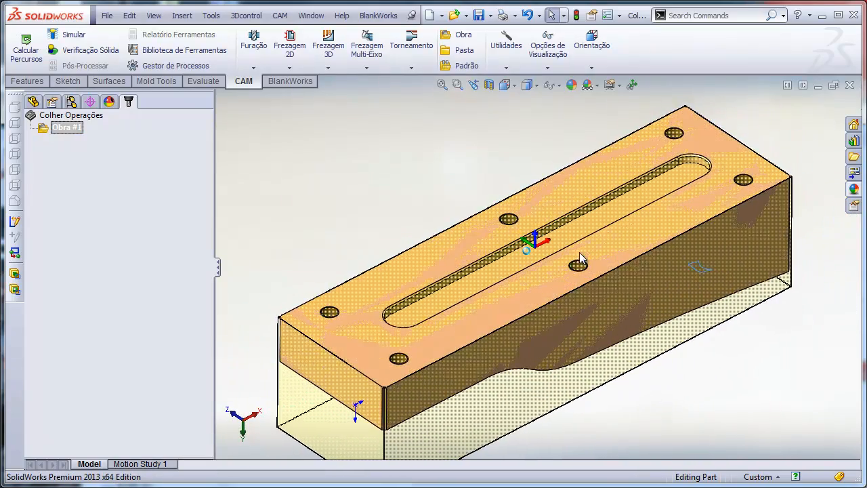
click(253, 68)
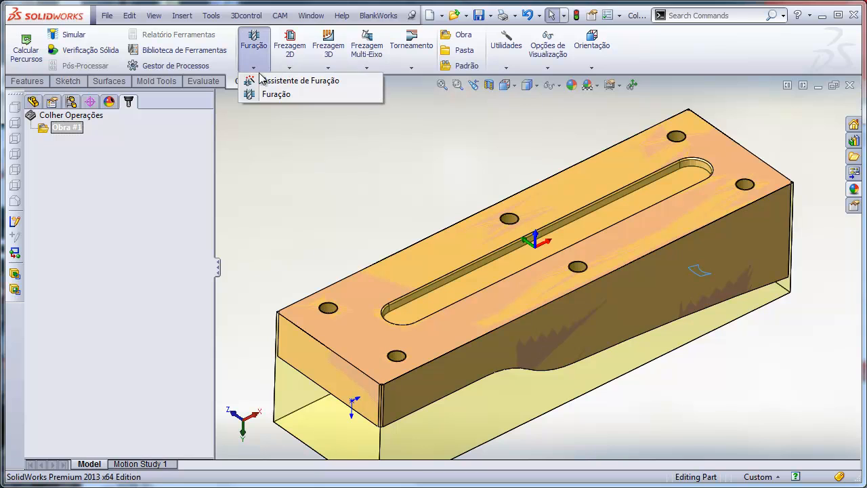
click(268, 95)
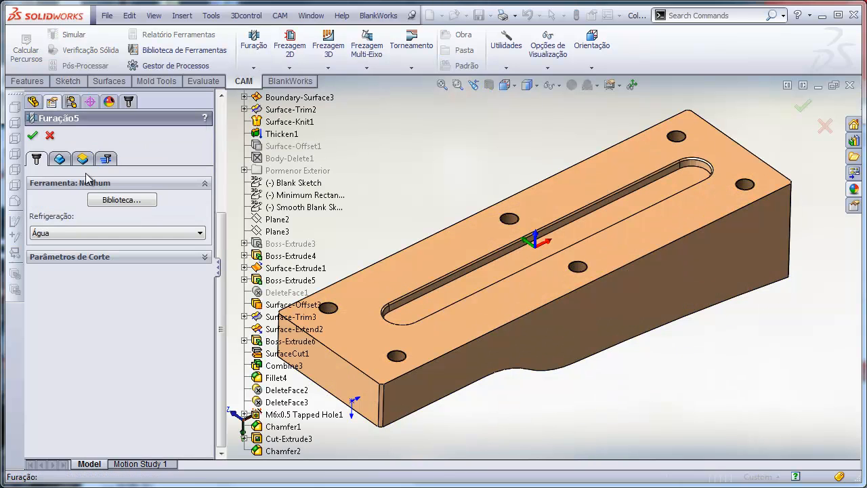
Browse the tools in the Sqedio - Frezagem library, previewing each from the 50 mm face mill to the 10 mm center drill.
click(151, 200)
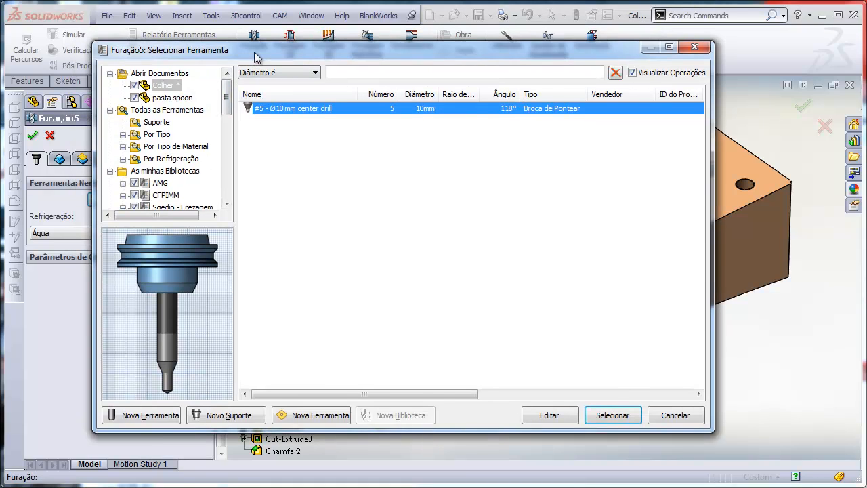
drag(254, 52, 276, 52)
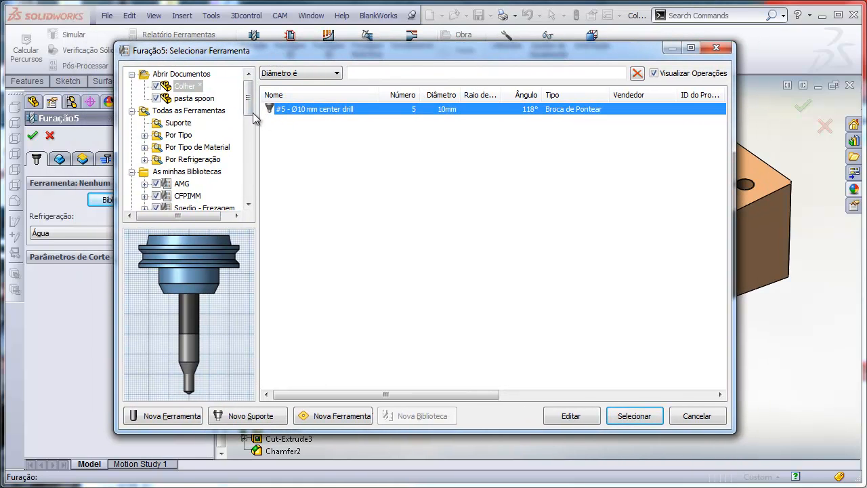
drag(248, 101, 248, 127)
click(216, 112)
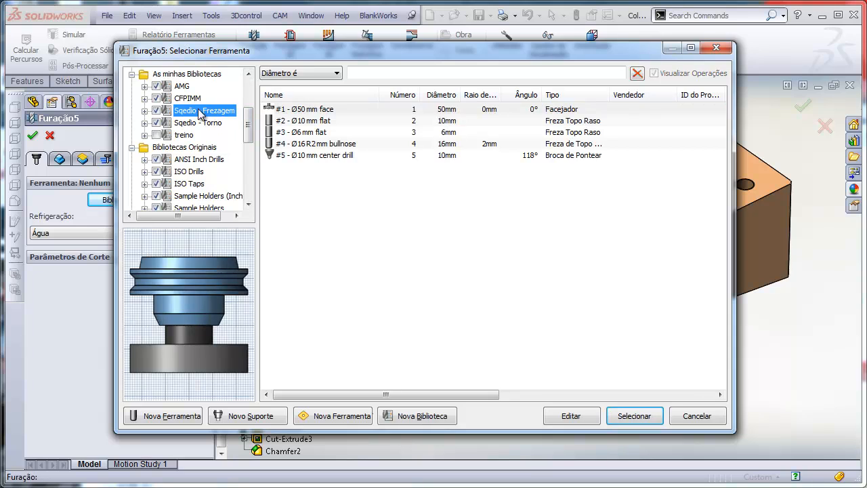
click(286, 112)
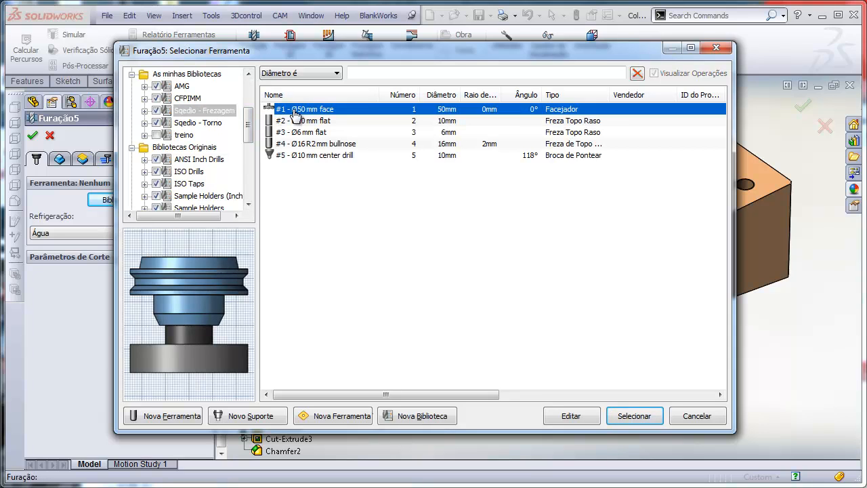
click(296, 122)
click(296, 133)
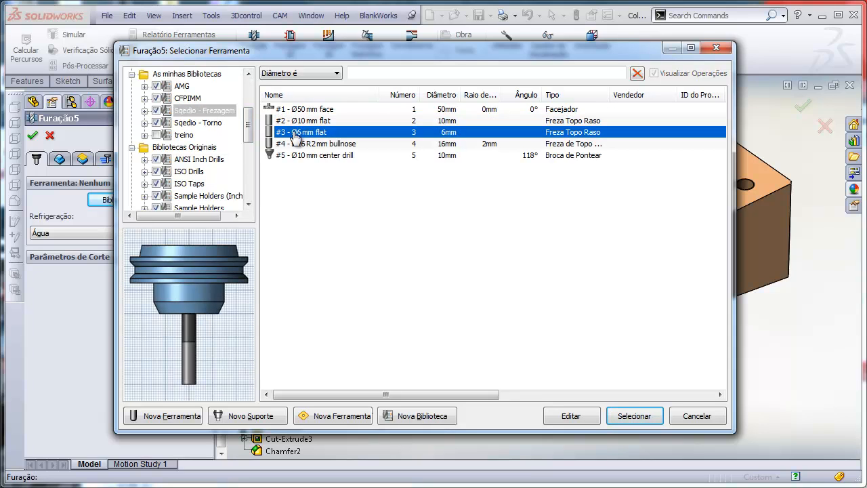
click(297, 144)
click(297, 156)
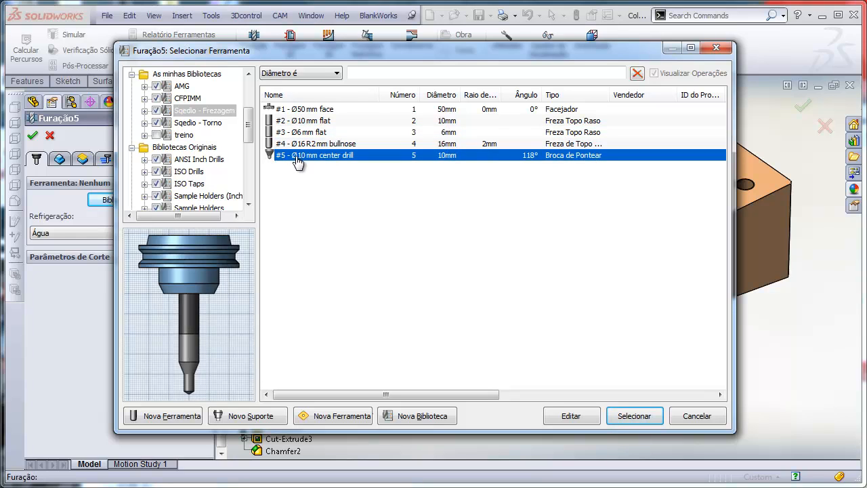
click(170, 416)
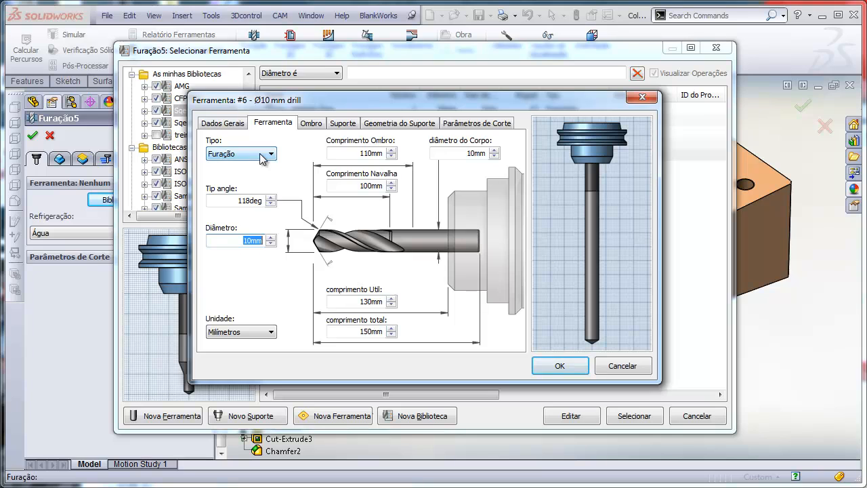
click(262, 155)
click(258, 169)
key(Down)
key(Down)
key(Down)
key(Down)
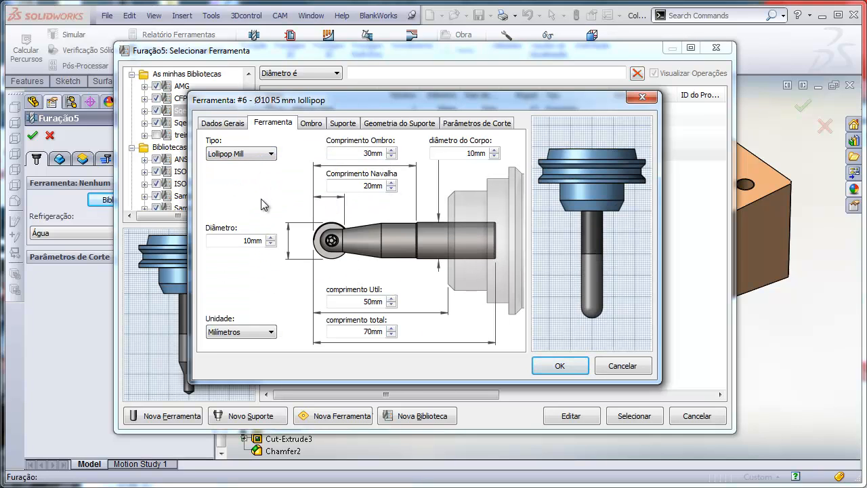
click(271, 238)
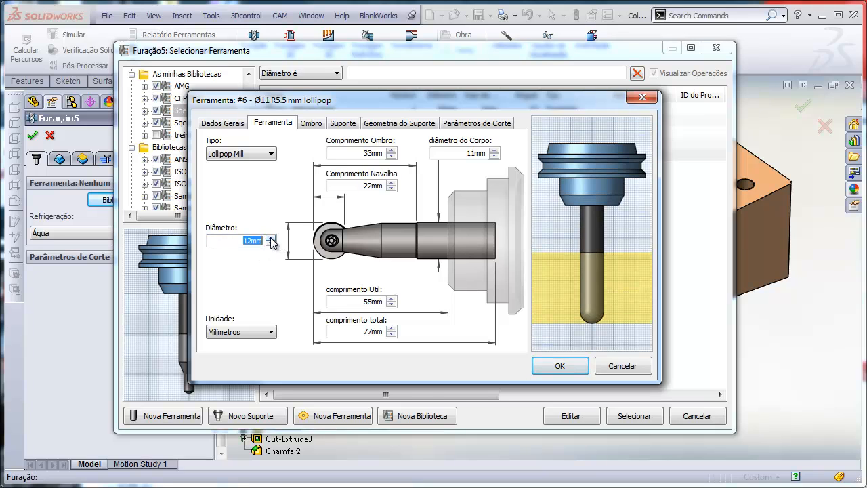
key(Up)
key(Up)
click(613, 369)
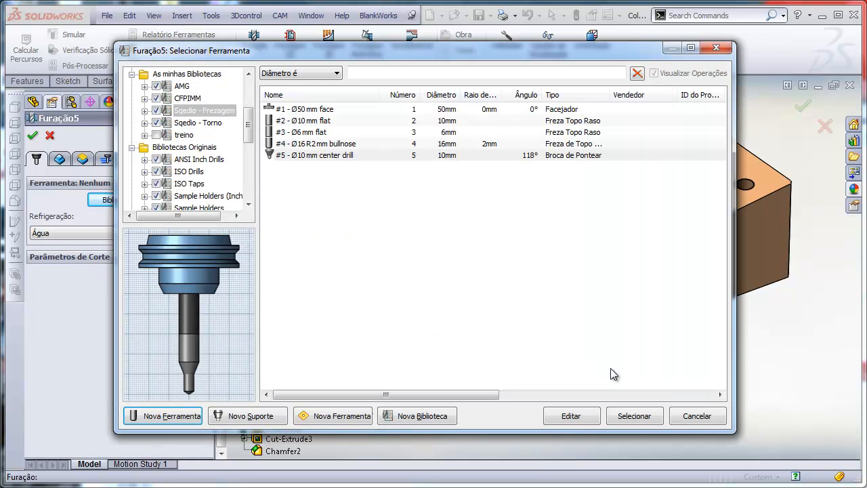
Assign the #5 - Ø10 mm center drill to the drilling operation and open its hole selection settings.
click(313, 158)
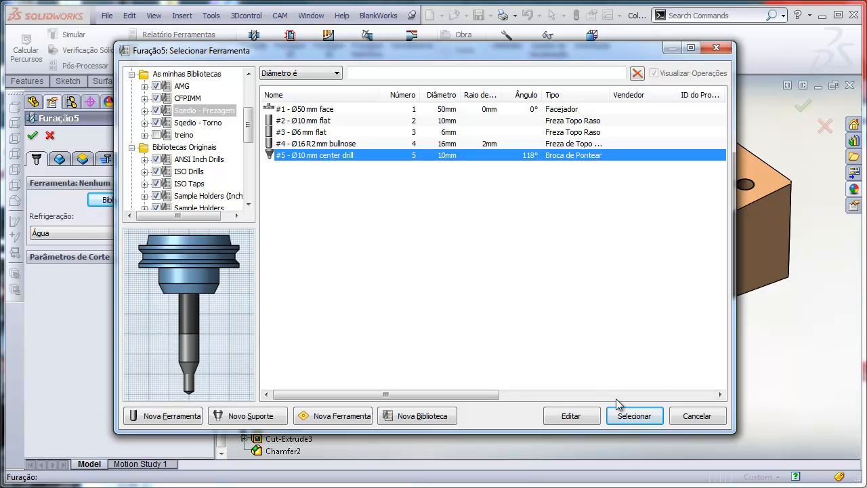
click(629, 414)
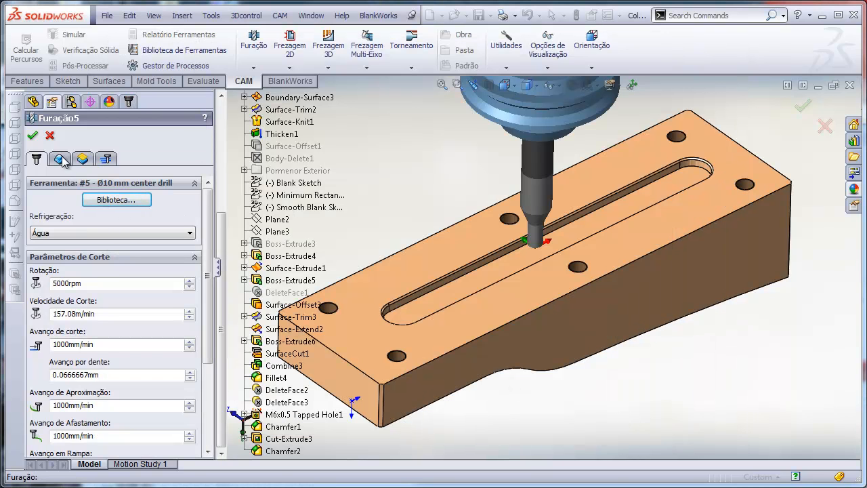
click(60, 158)
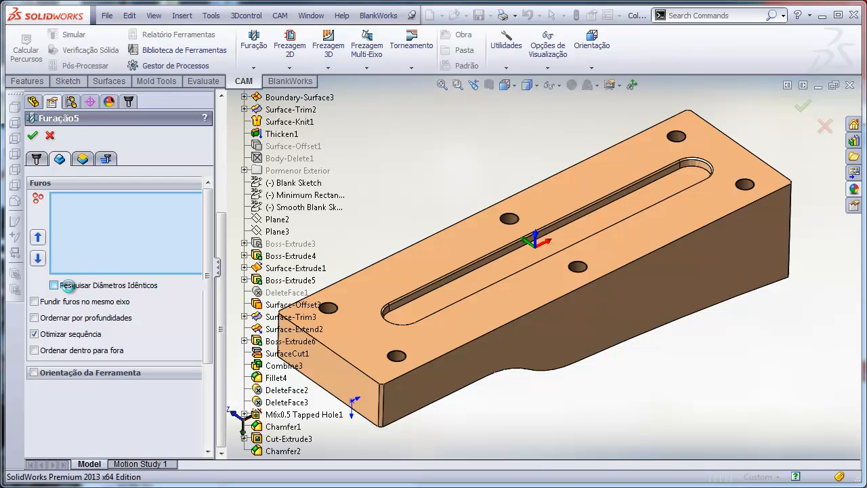
Select the mounting holes using Pesquisar Diâmetros Idênticos and set the drilling's Lado Inferior to -3 mm from do Topo do Furo.
click(54, 285)
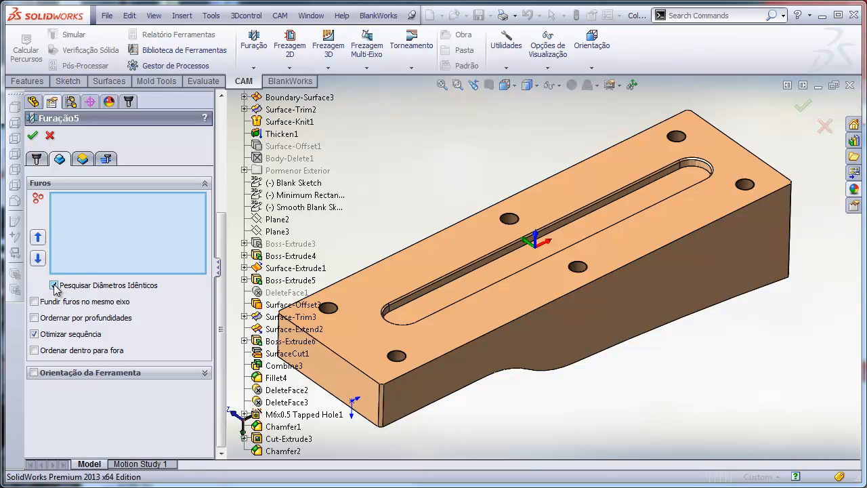
click(329, 309)
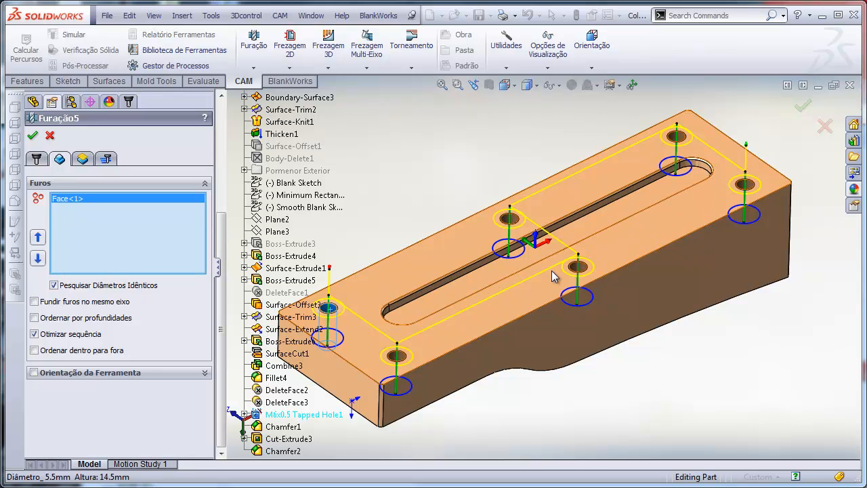
click(83, 160)
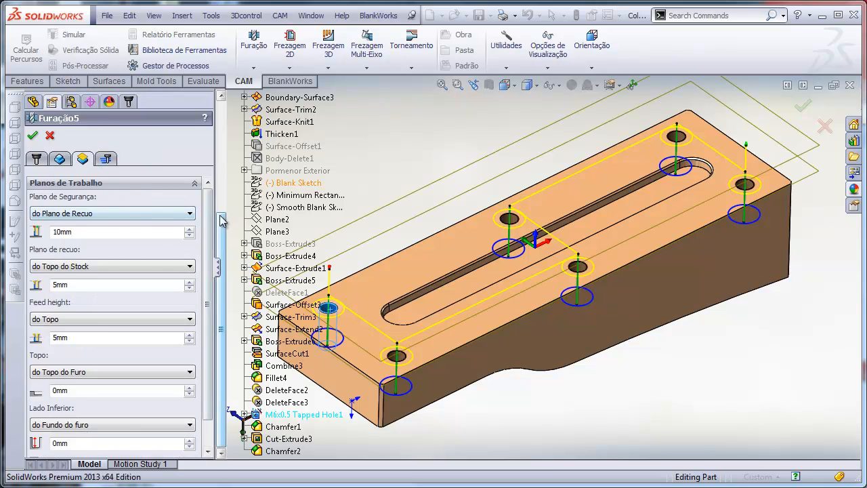
scroll(109, 311, down, 2)
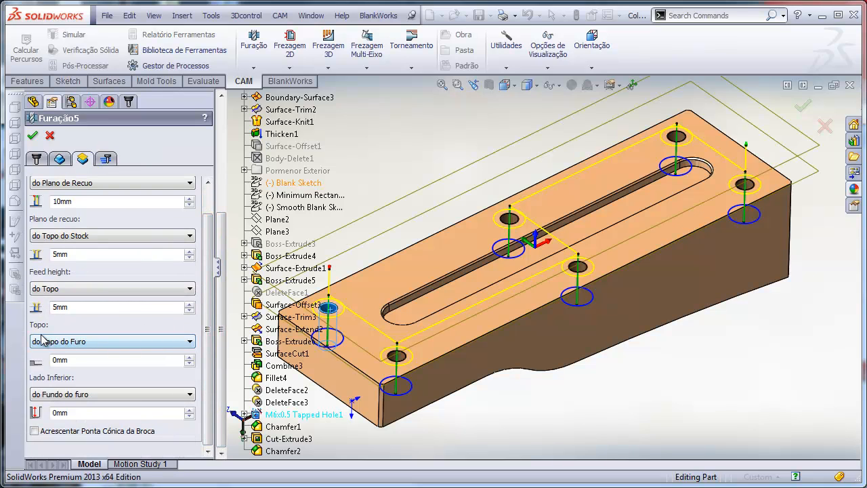
click(84, 395)
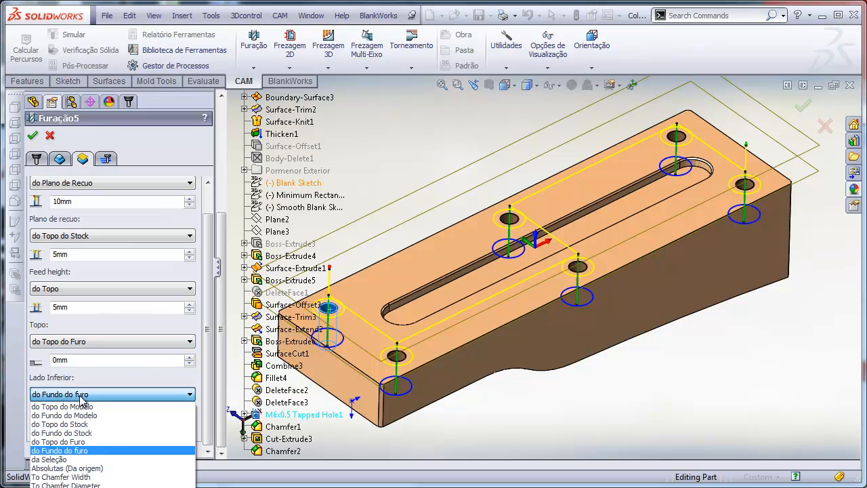
click(81, 442)
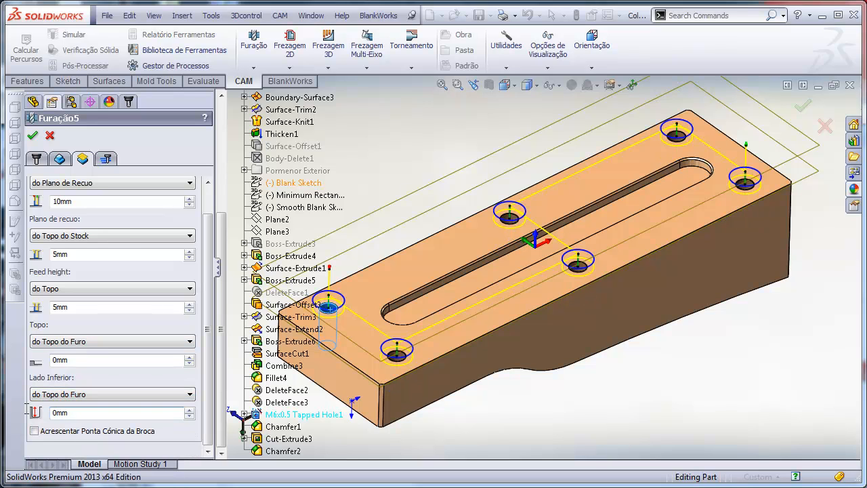
text(-3)
click(94, 360)
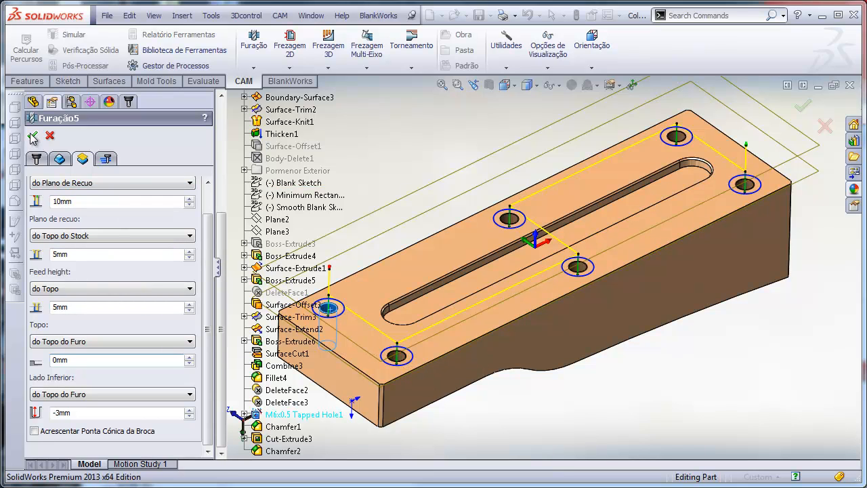
Choose the Furação - Recuo Rápido cycle for the center drilling and accept the operation.
click(105, 158)
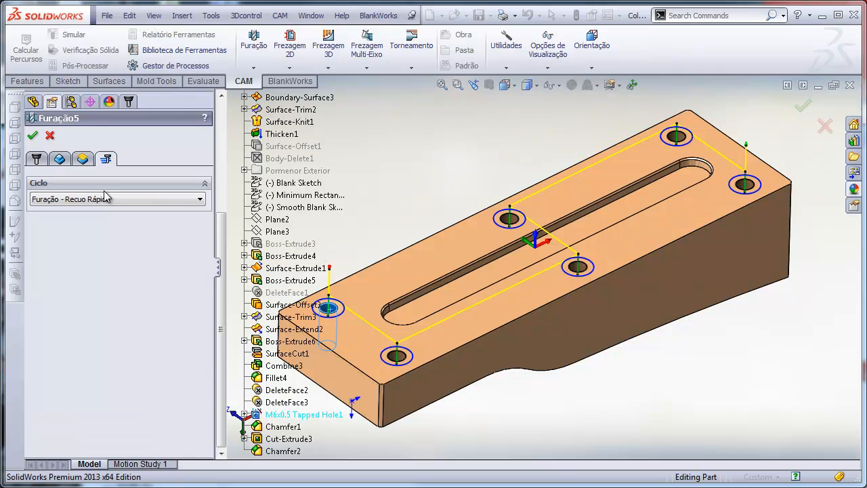
click(105, 199)
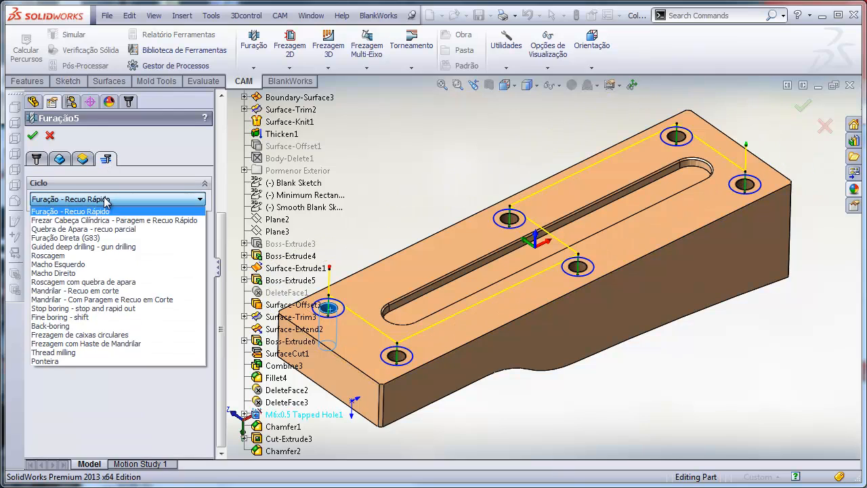
click(49, 212)
click(32, 135)
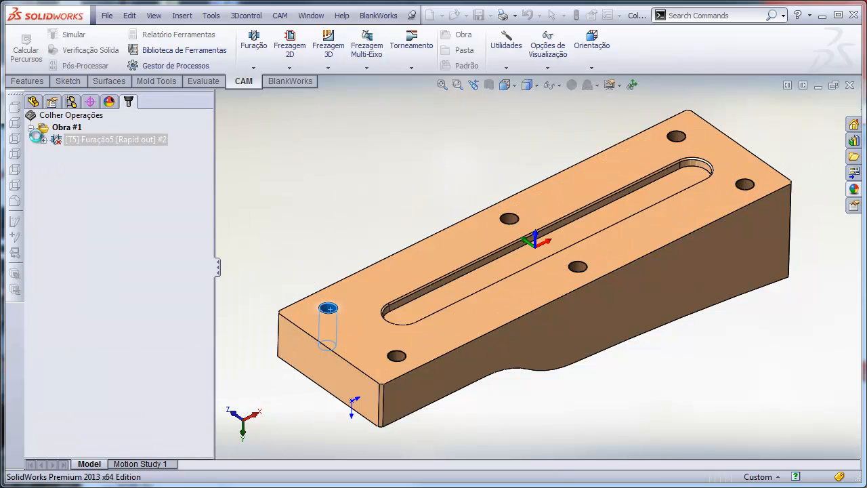
Duplicate the center drilling operation in Obra #1 and expand the details of both drilling operations.
right_click(118, 139)
click(166, 467)
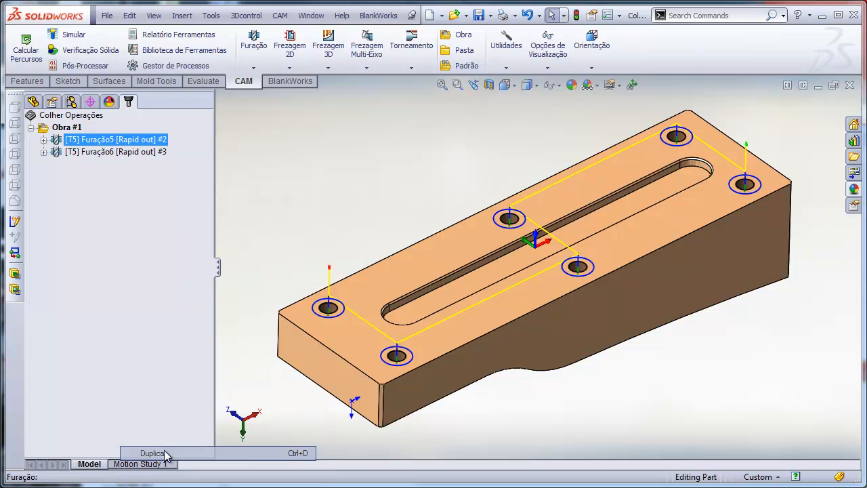
right_click(128, 154)
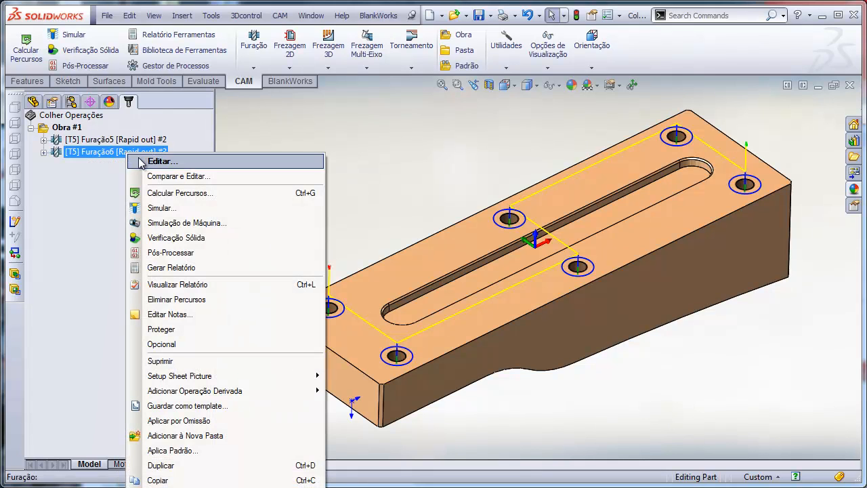
click(43, 152)
click(43, 139)
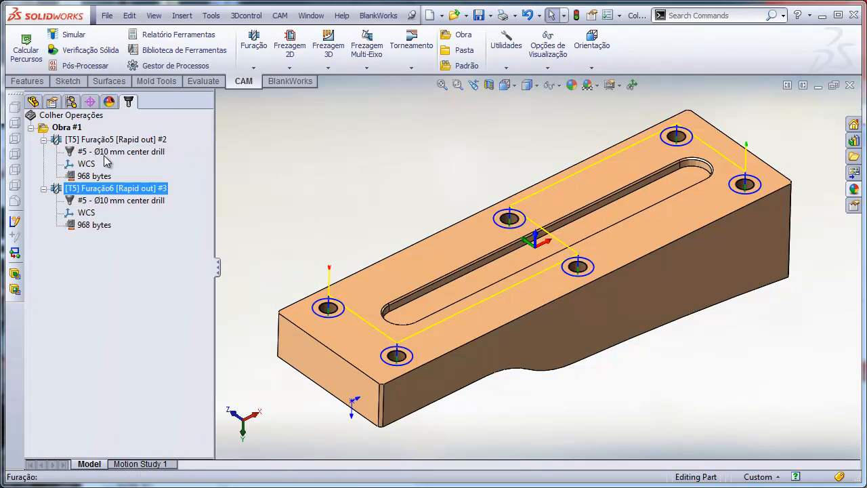
Replace the duplicated drilling operation's tool with the Ø5 mm drill from Bibliotecas Originais, filtering the tools by diameter 5.
right_click(107, 193)
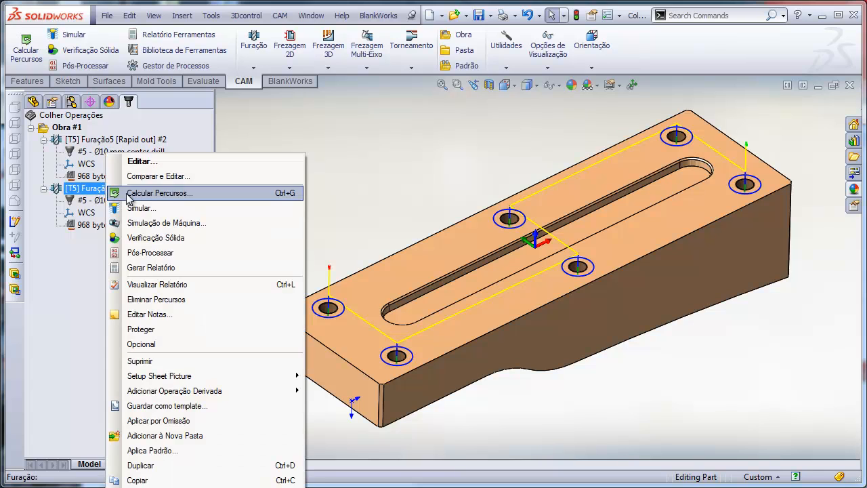
click(134, 162)
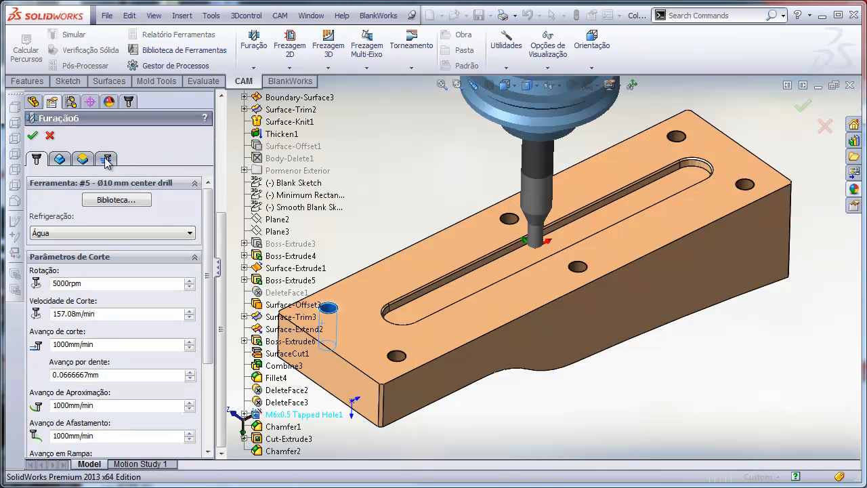
click(117, 200)
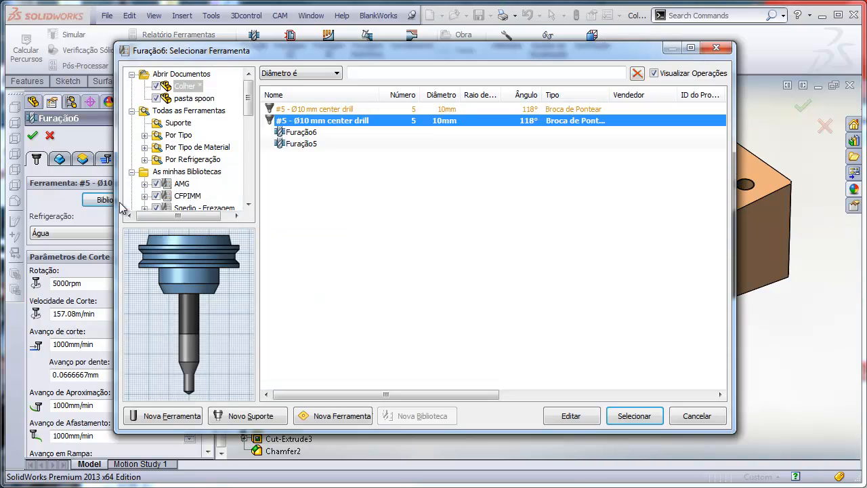
drag(249, 111, 249, 145)
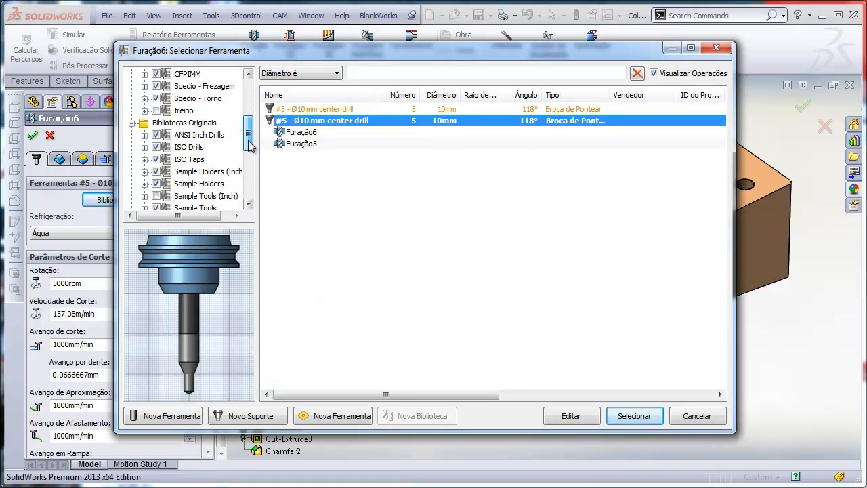
click(196, 123)
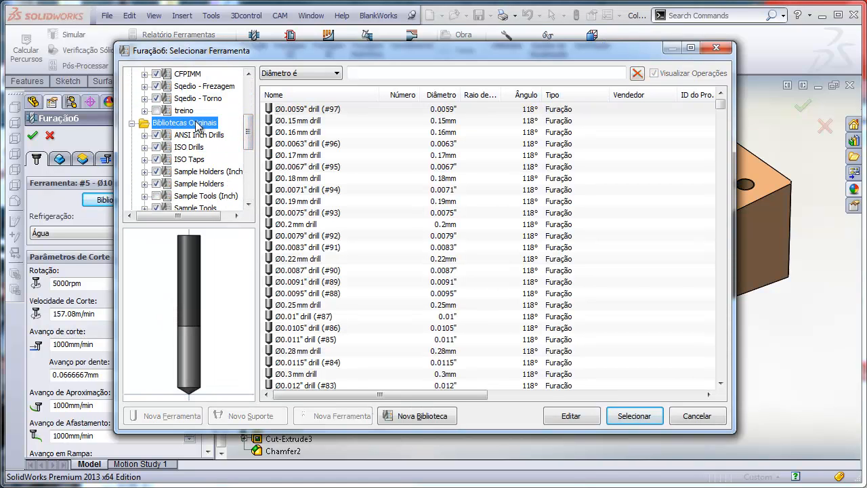
click(362, 73)
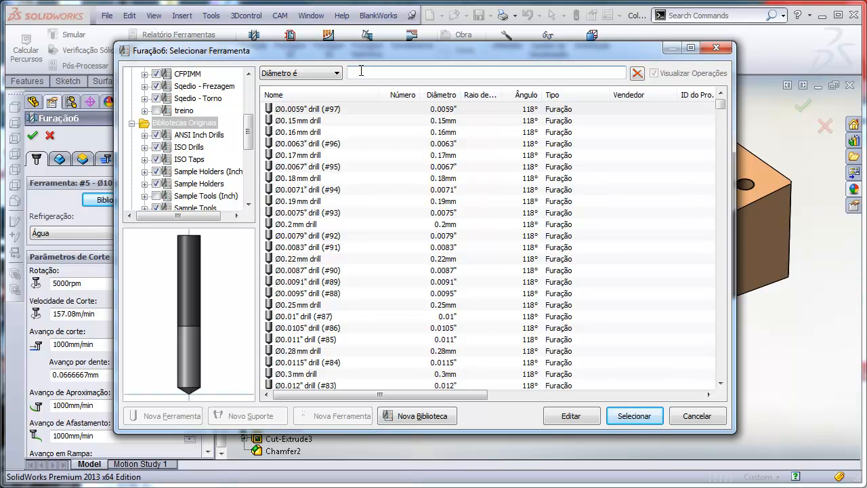
text(5)
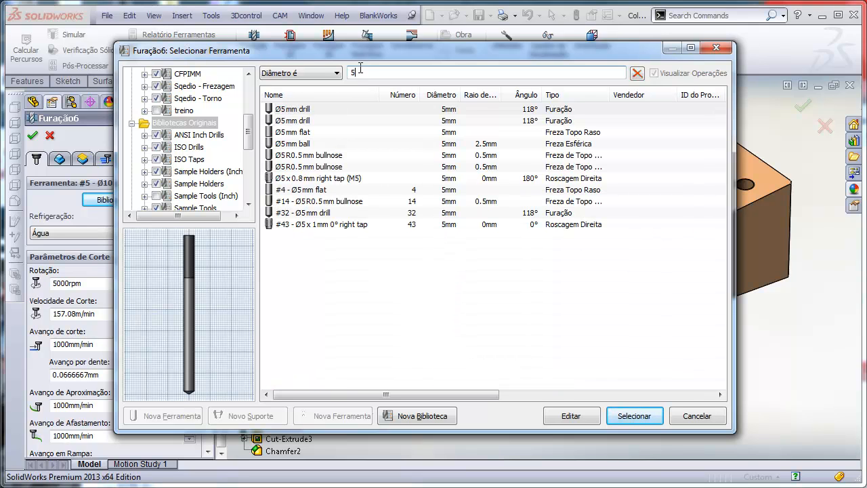
click(302, 110)
click(637, 416)
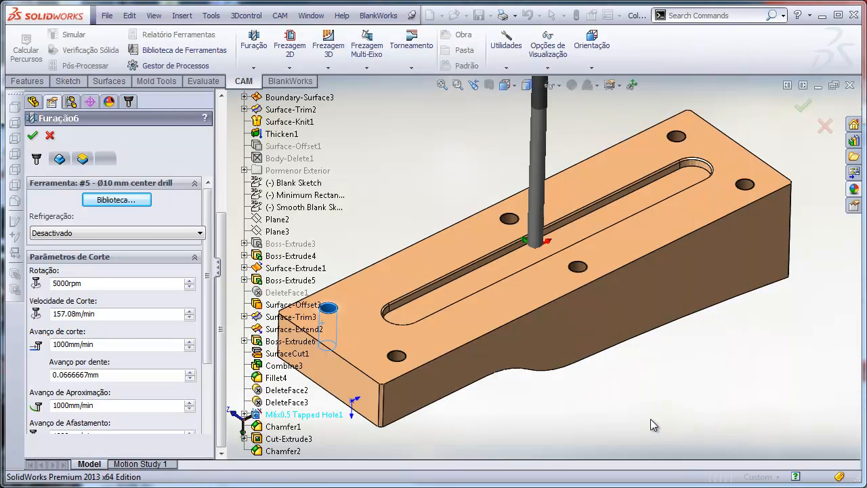
Set the duplicated operation's drilling cycle to Quebra de Apara - recuo parcial and accept it.
click(106, 160)
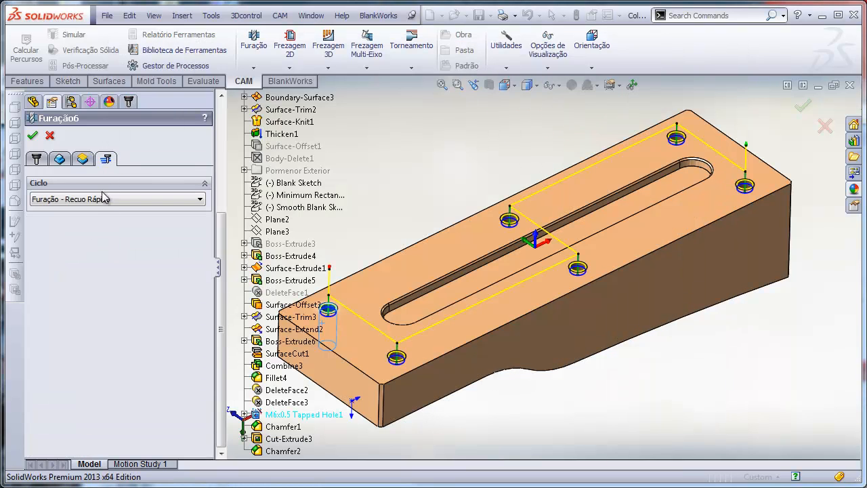
click(102, 198)
click(61, 229)
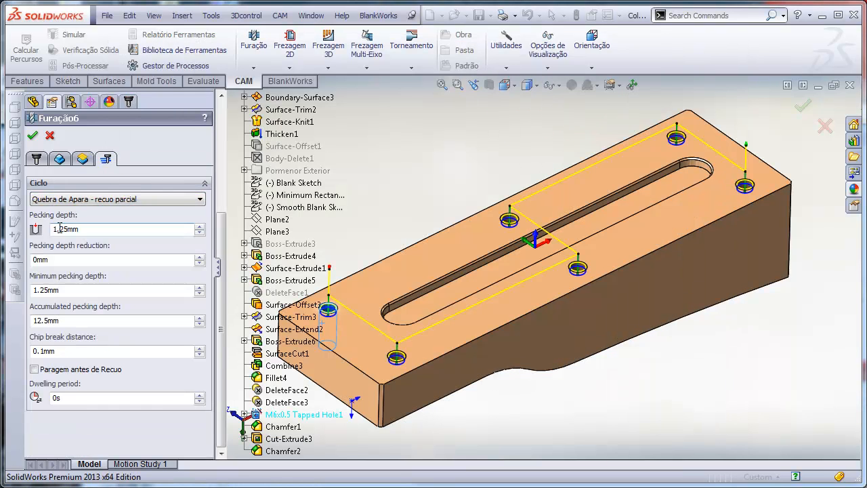
click(33, 135)
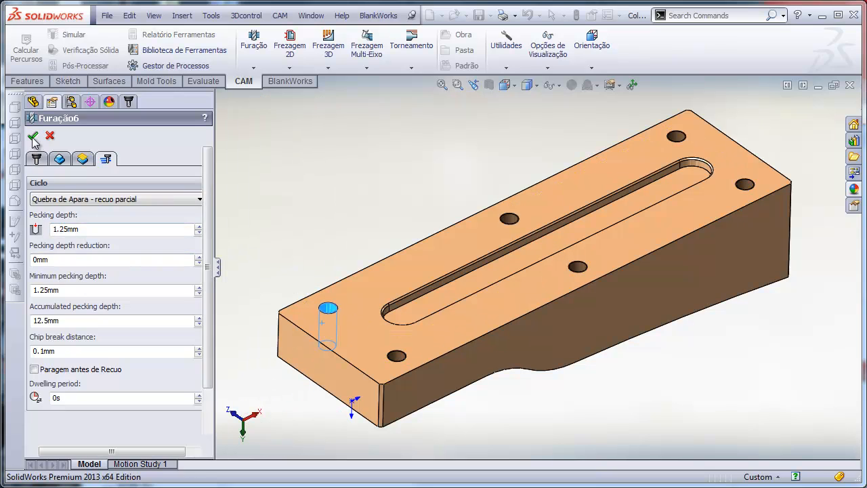
Edit the Ø5 mm drilling operation so its Lado Inferior is 0 mm from do Fundo do furo.
right_click(130, 195)
click(154, 163)
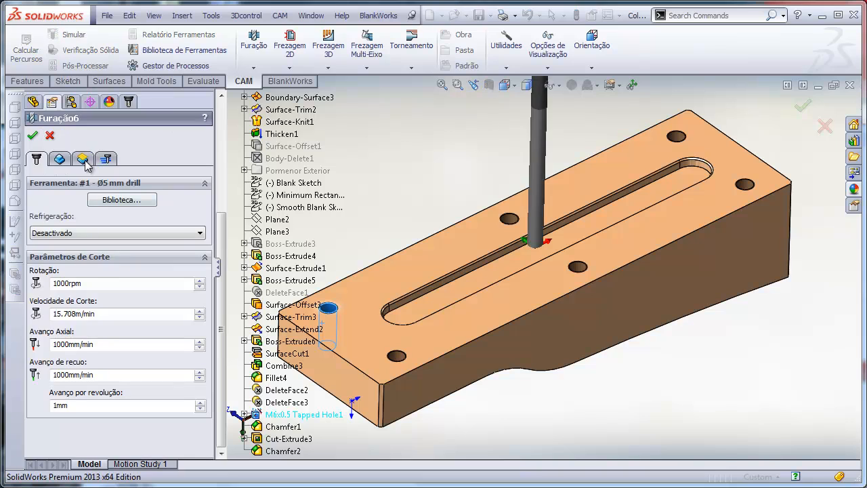
click(83, 160)
click(45, 424)
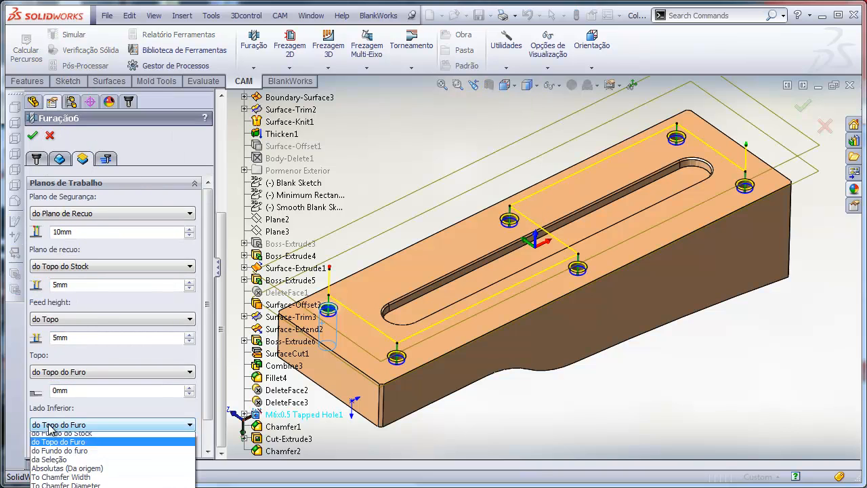
click(77, 478)
double_click(82, 444)
text(0)
click(32, 137)
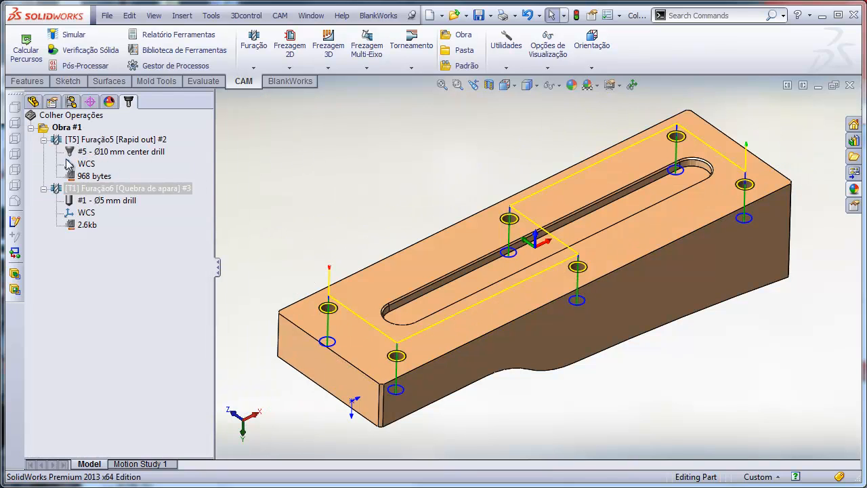
Start a Contorno 2D milling operation and assign the #2 - Ø10 mm flat end mill from the Sqedio - Frezagem library.
click(289, 46)
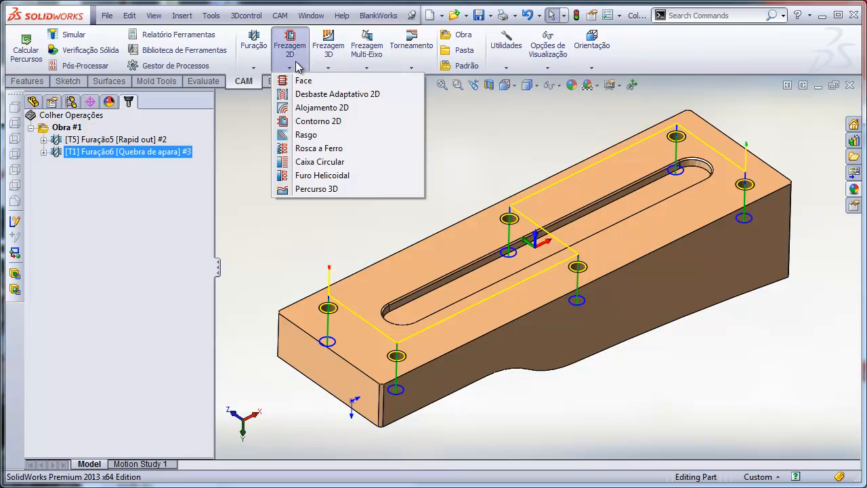
click(308, 122)
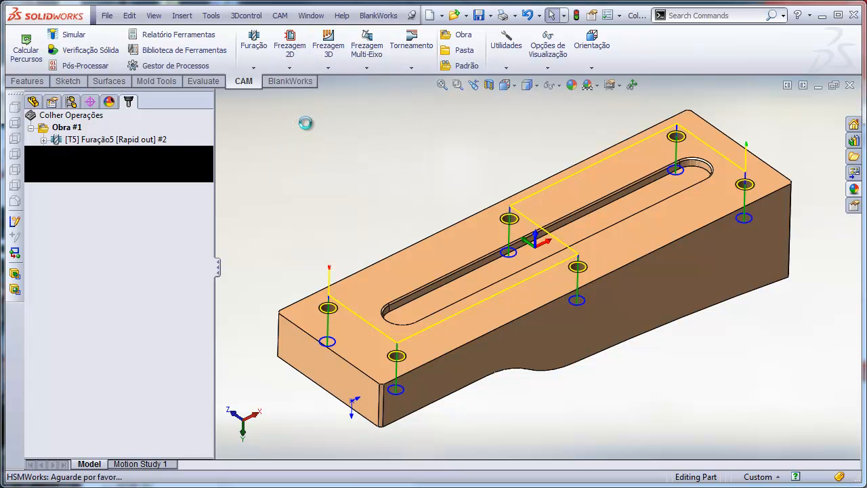
click(122, 199)
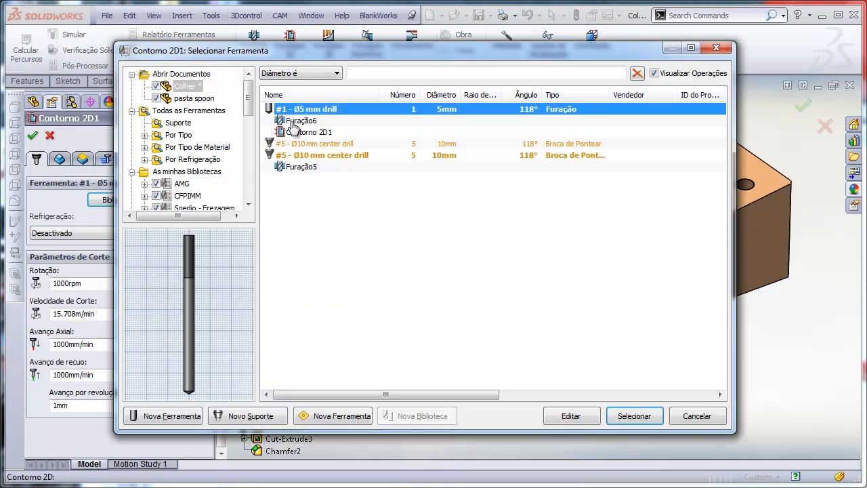
scroll(247, 102, down, 2)
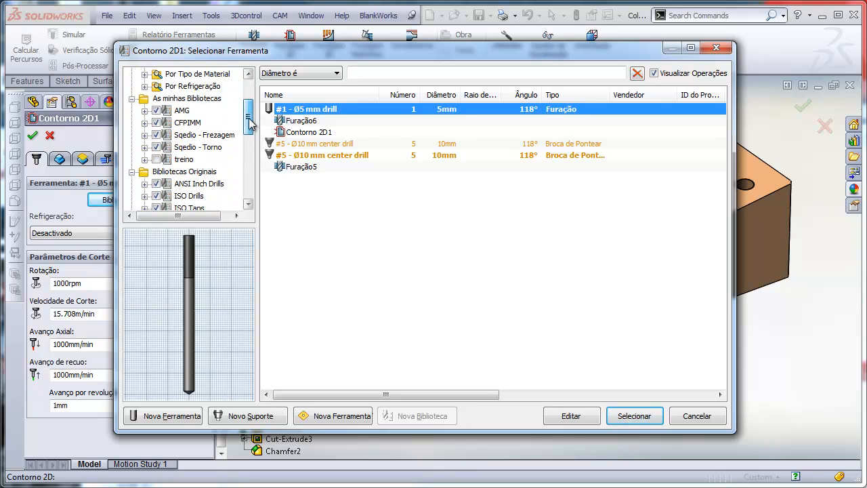
click(219, 135)
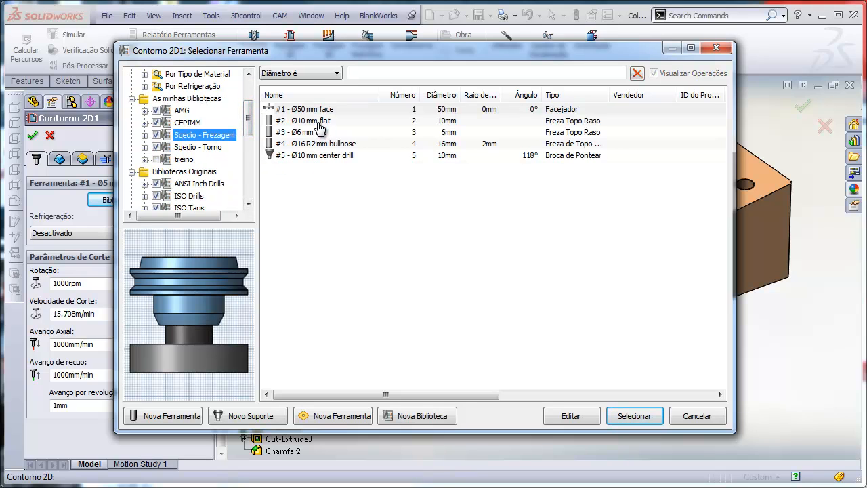
click(318, 121)
click(626, 417)
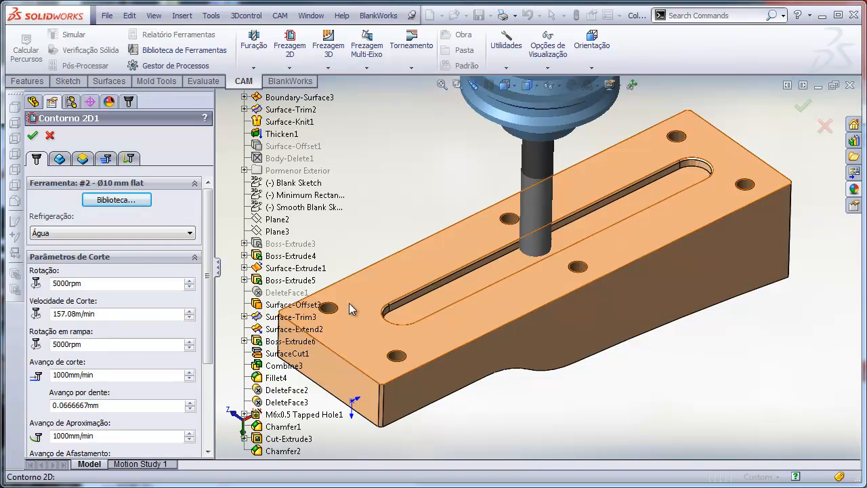
Select the lower edge of the die's long slot as the geometry of the Contorno 2D operation.
click(60, 159)
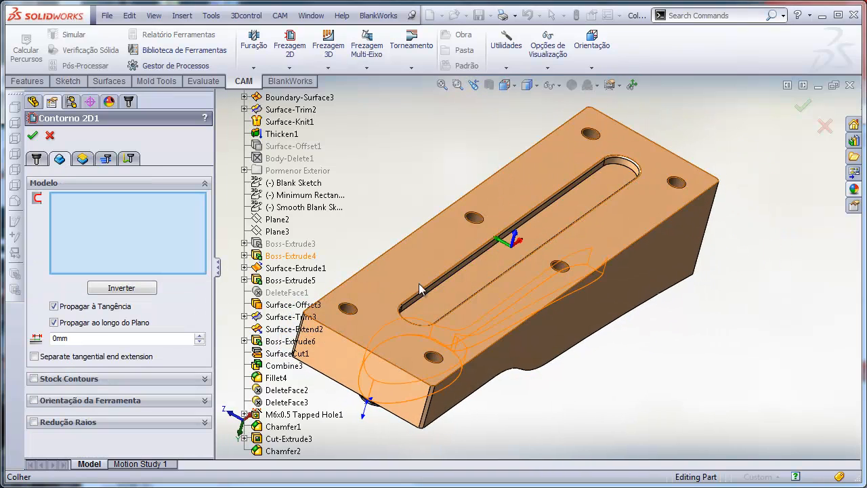
click(438, 284)
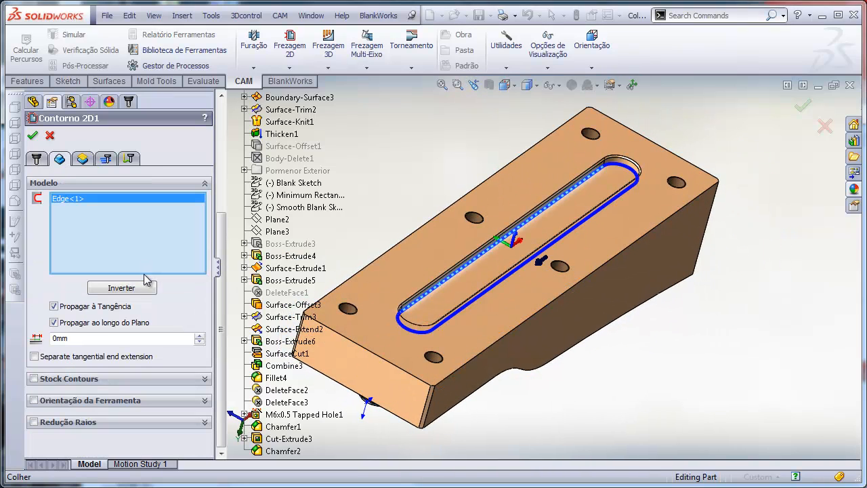
Accept the slot's Contorno 2D operation to generate its toolpath and display the Obra #1 setup.
click(31, 135)
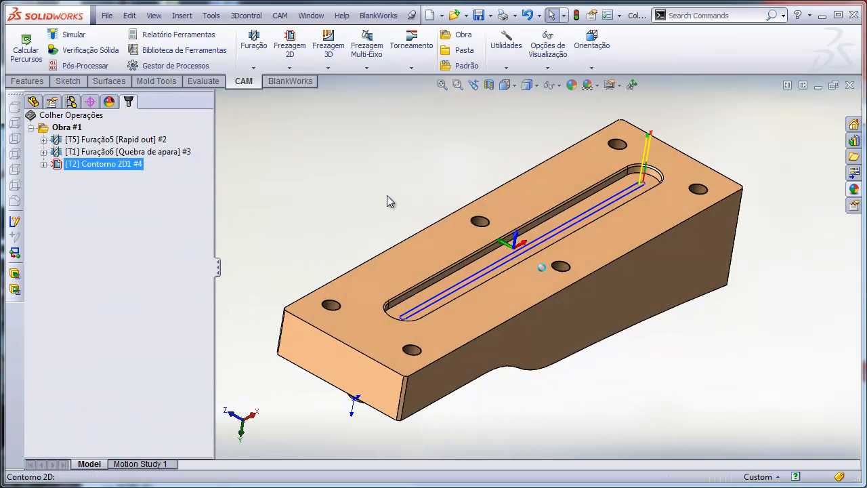
click(66, 127)
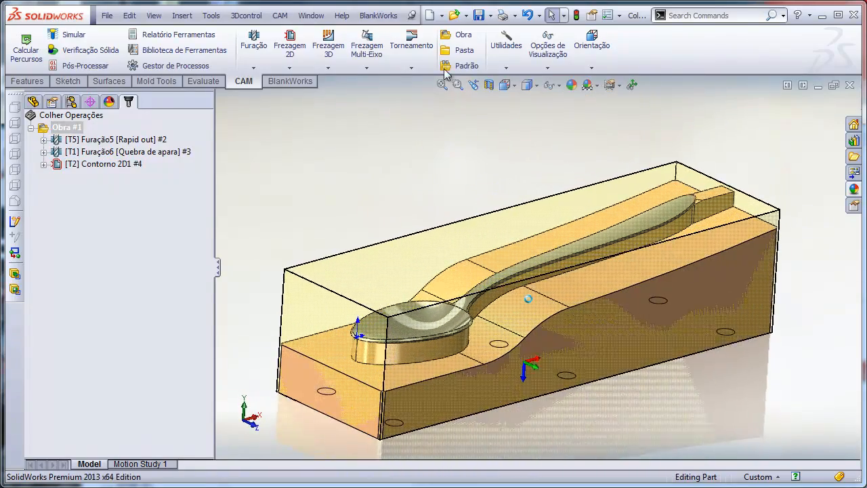
Create a second Frezagem setup (Obra), clearing its default model selection and using only the die body as Modelo.
click(447, 37)
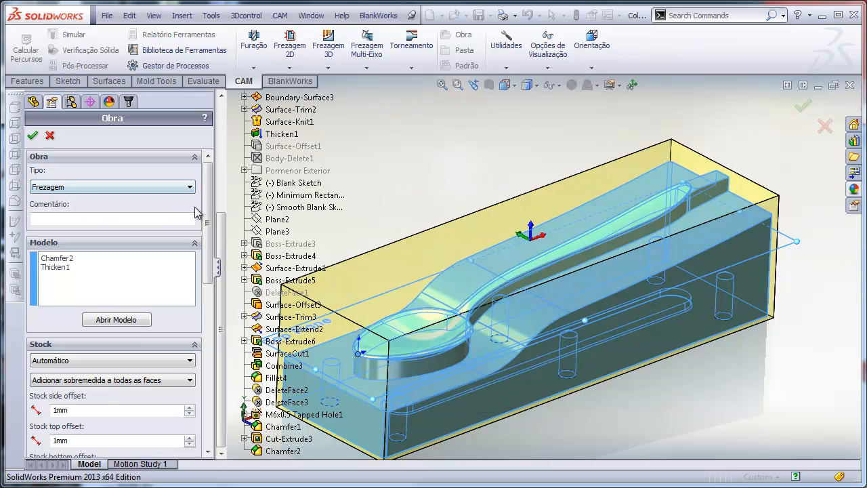
scroll(208, 205, down, 2)
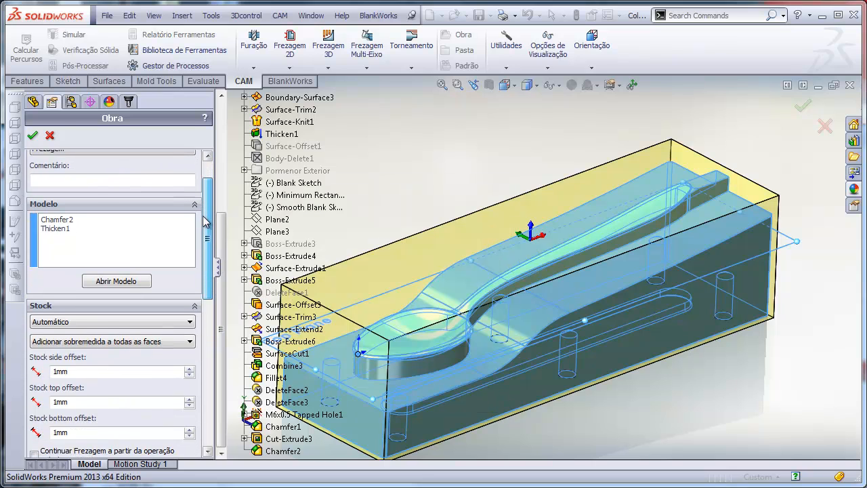
right_click(76, 227)
click(112, 234)
click(342, 411)
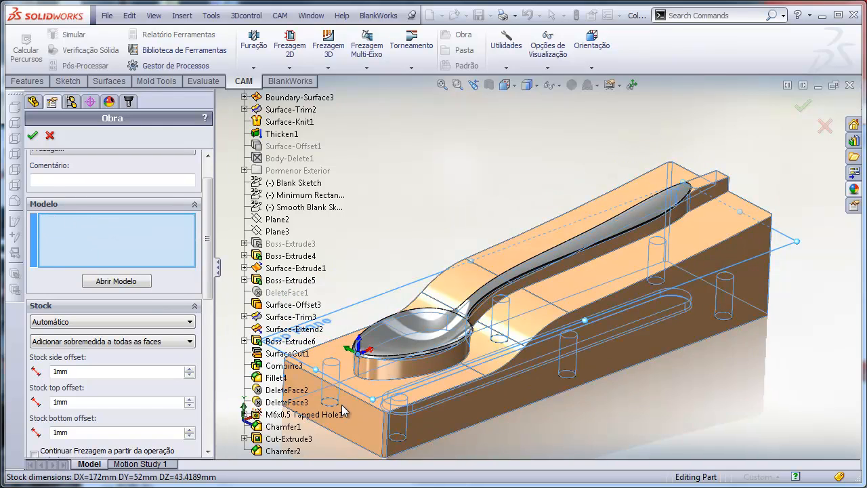
click(33, 137)
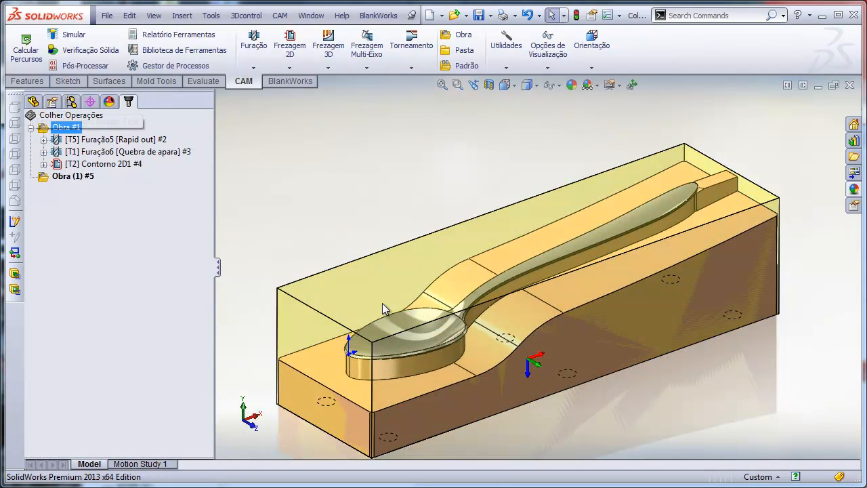
Hide the spoon body resting on the die and select the new Obra (1) #5 setup.
click(407, 320)
click(457, 273)
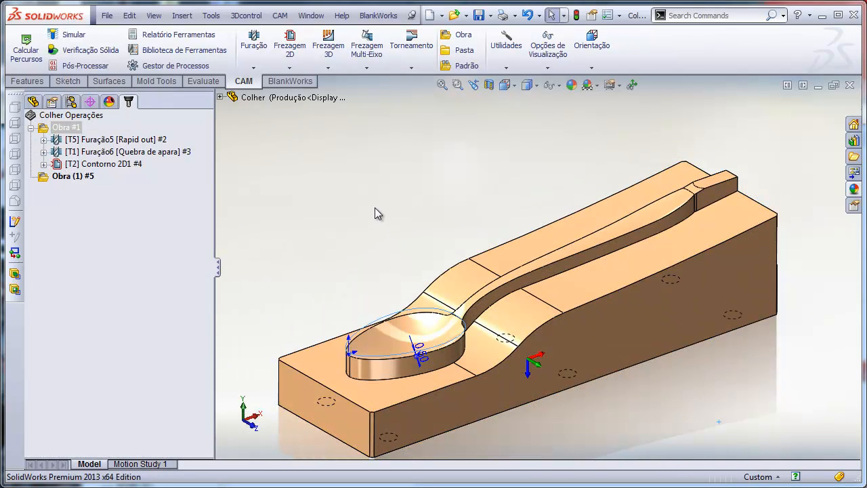
click(73, 176)
Create a Desbaste por Planos roughing operation in Obra (1) using the #2 - Ø10 mm flat end mill.
click(328, 66)
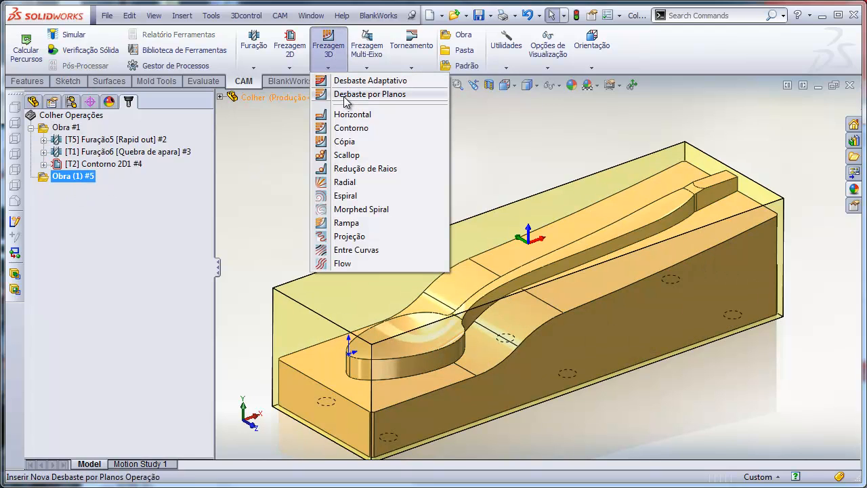
click(369, 94)
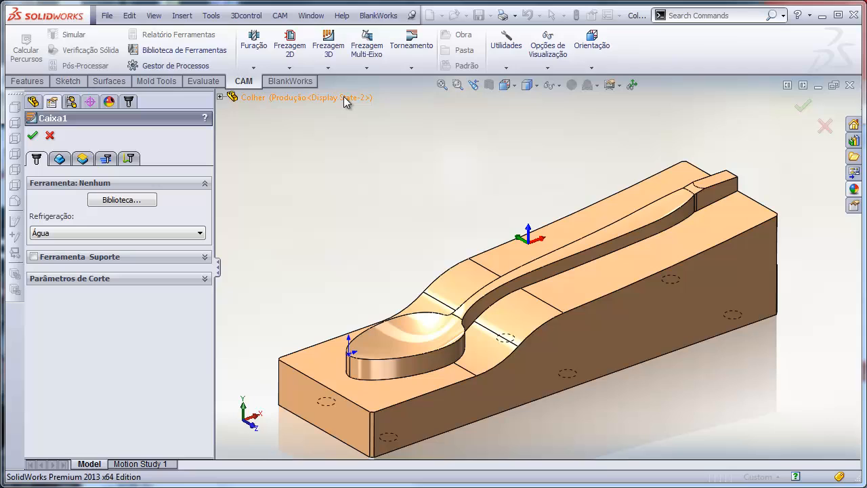
click(142, 202)
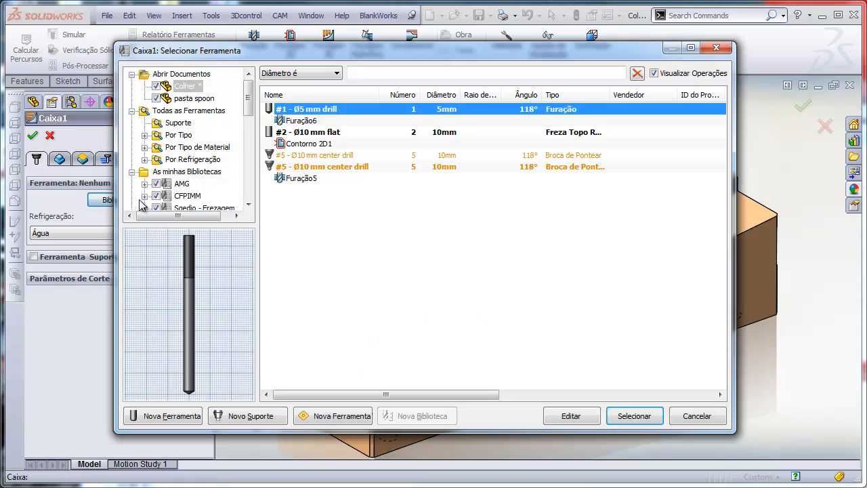
click(315, 133)
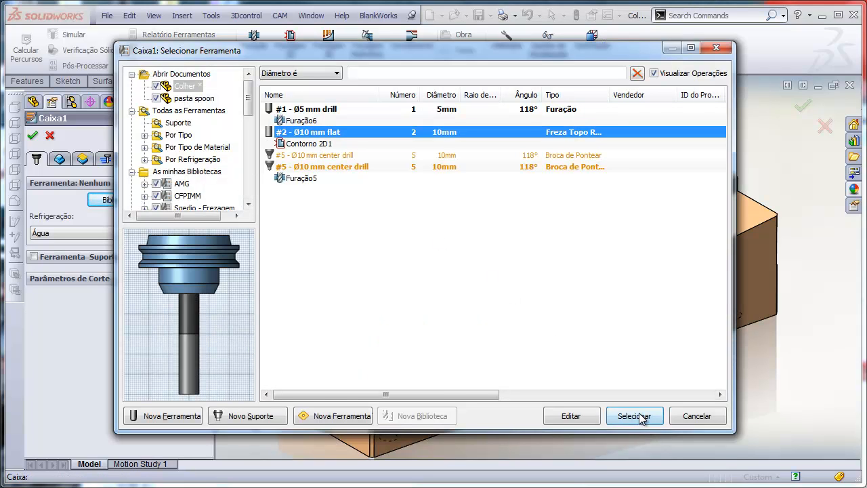
click(639, 416)
click(33, 137)
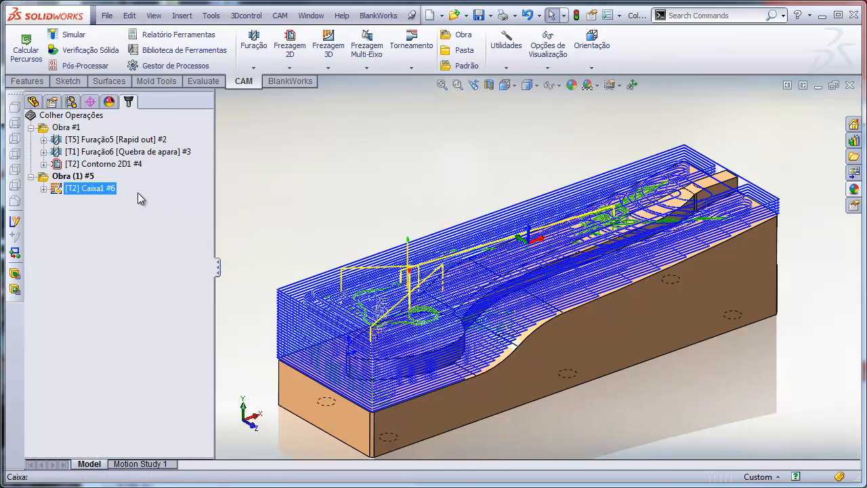
Start a Cópia 3D milling operation and assign the Ø4 mm ball tool from Bibliotecas Originais, filtering by diameter 4.
click(327, 49)
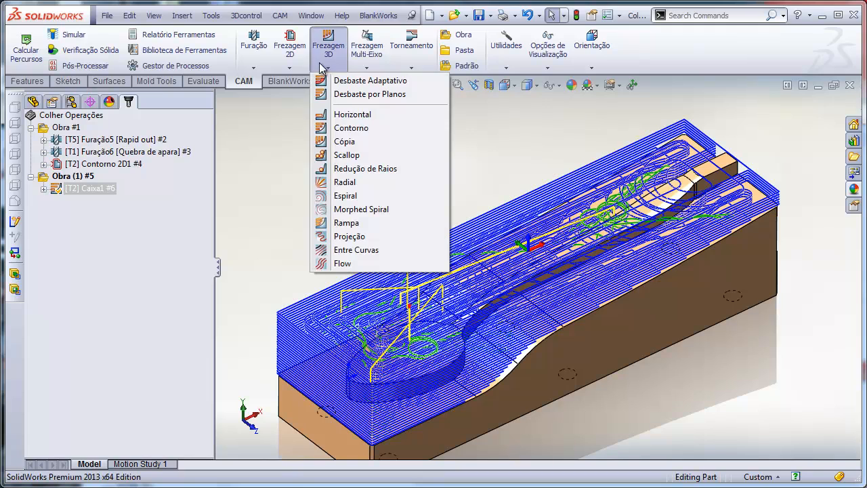
click(343, 143)
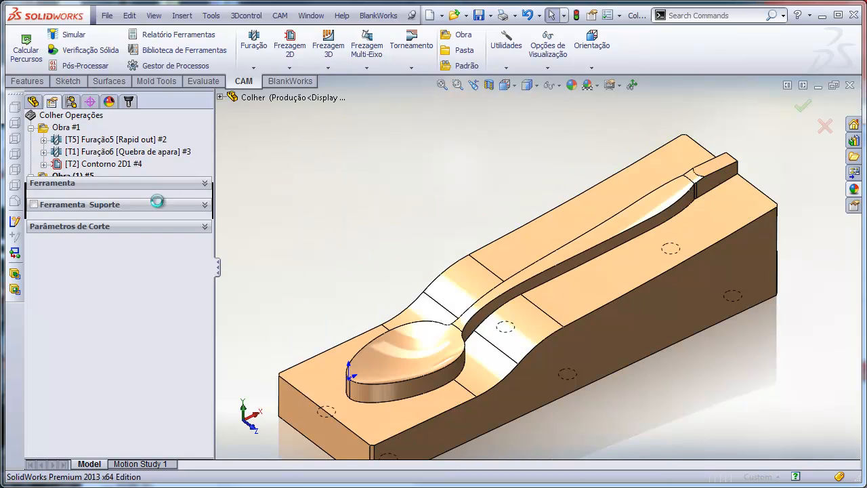
click(116, 199)
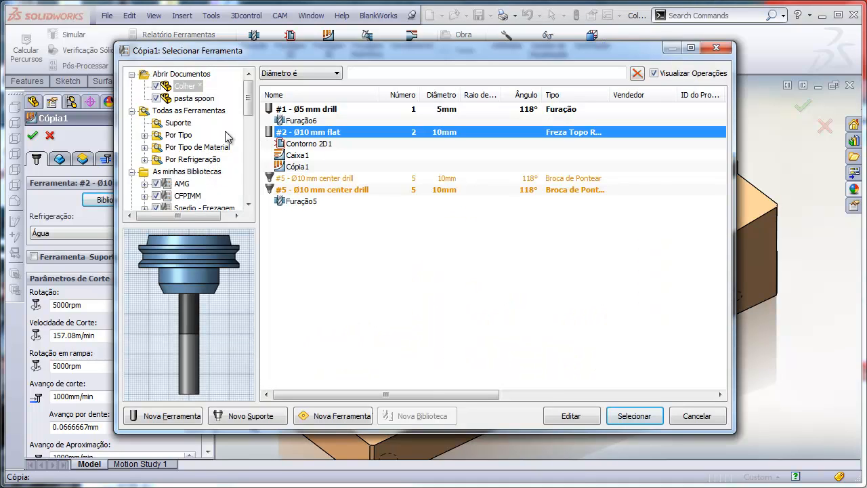
drag(248, 98, 248, 125)
click(207, 112)
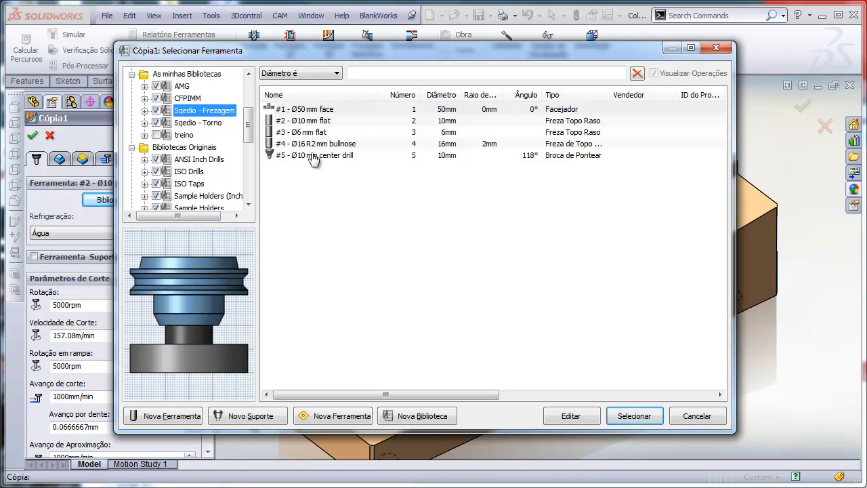
click(192, 148)
click(368, 73)
text(4)
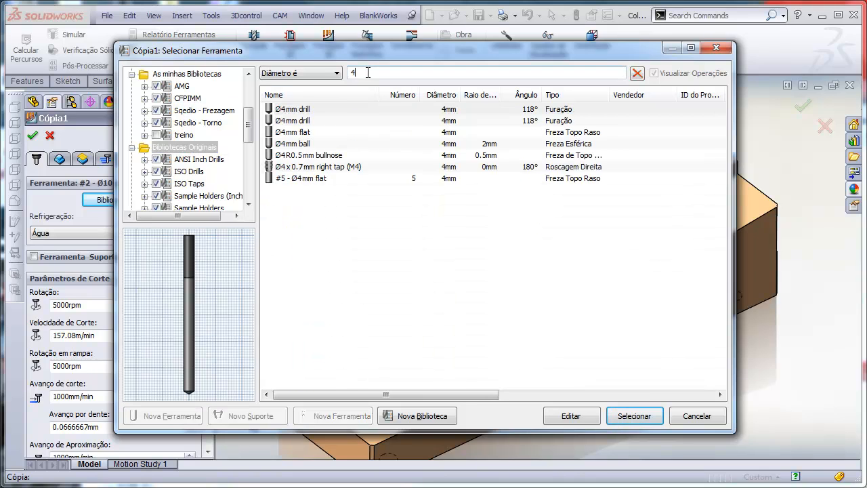
click(303, 143)
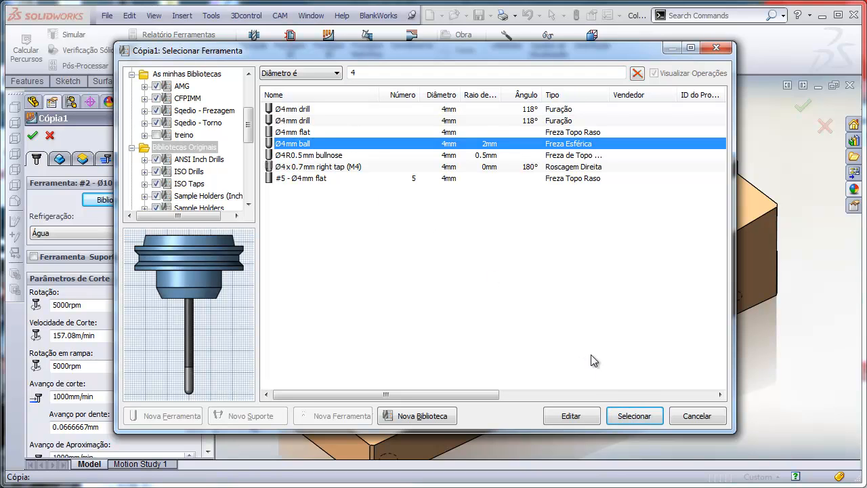
click(633, 415)
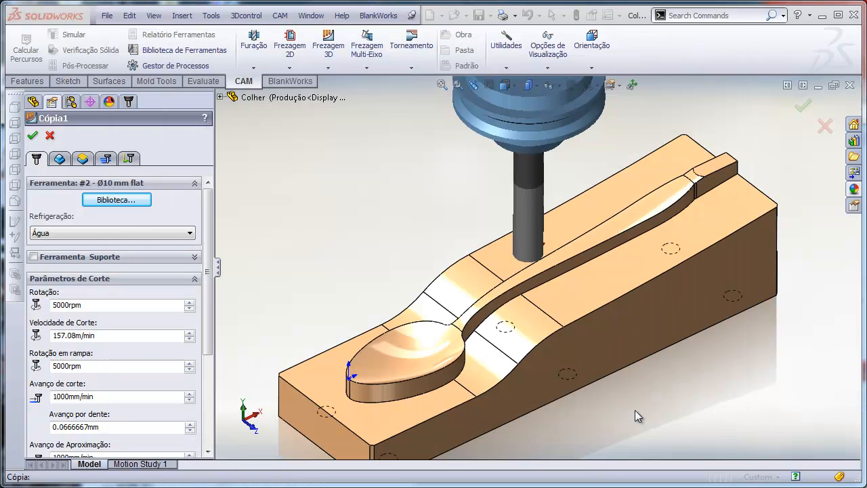
Define the Cópia machining boundary by selecting the bowl face, the handle face and the small face at the handle's end.
click(60, 159)
click(394, 333)
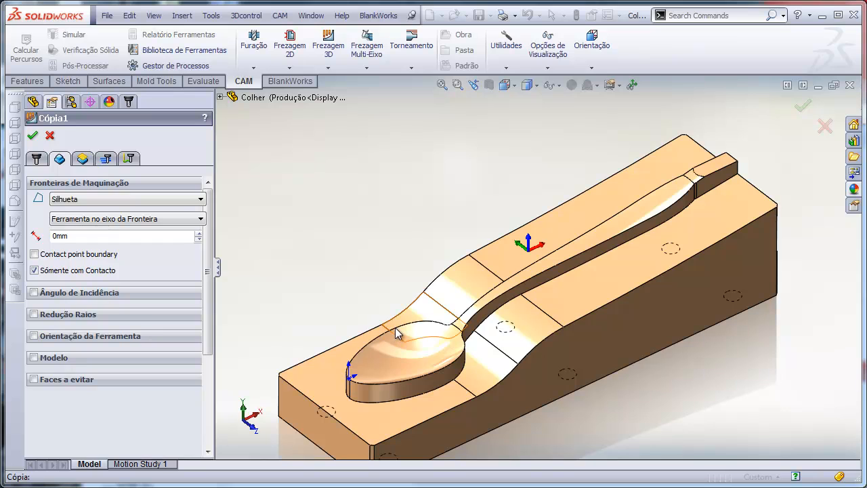
right_click(123, 224)
click(172, 229)
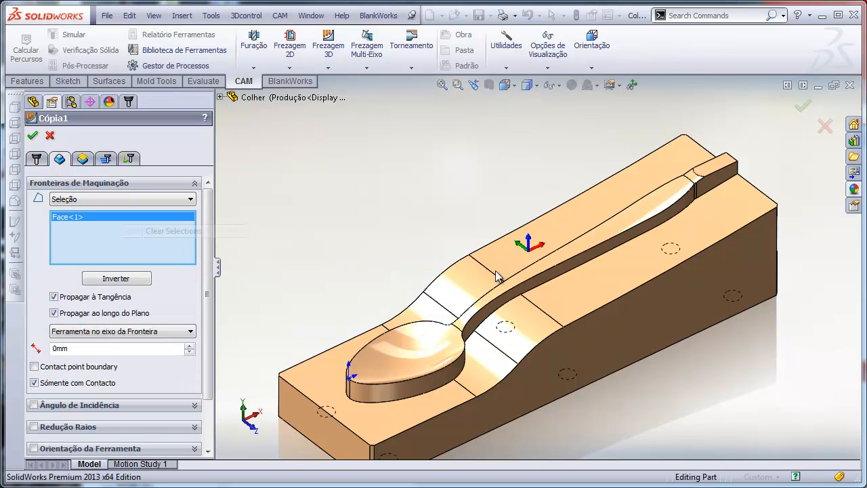
click(554, 254)
click(450, 341)
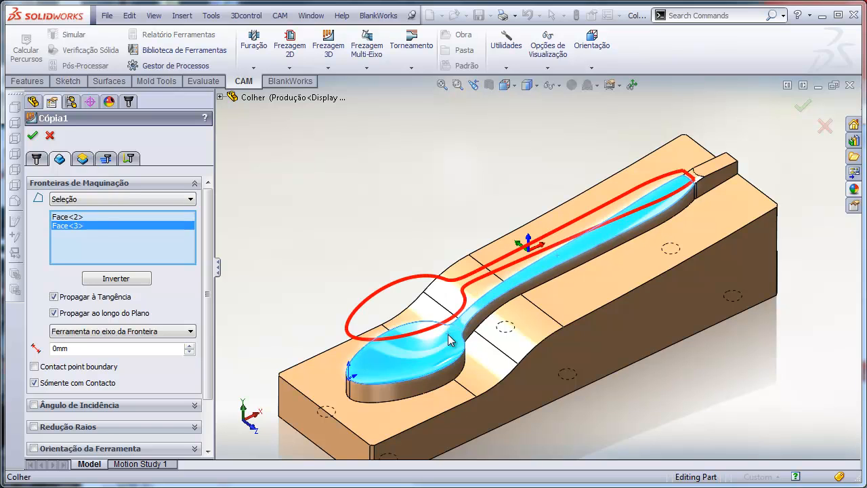
scroll(687, 185, down, 5)
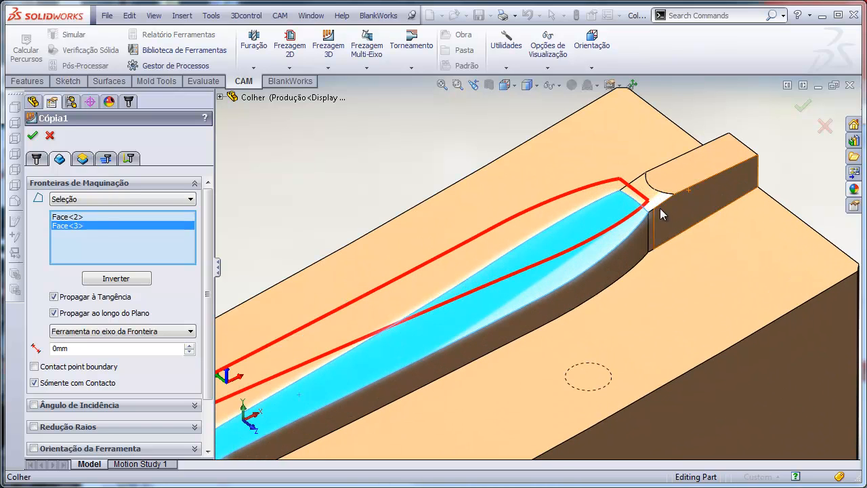
click(652, 202)
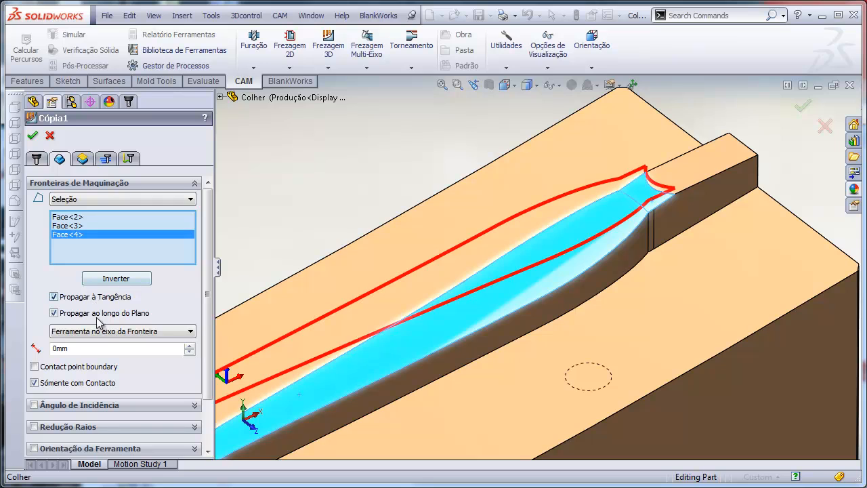
Set the Cópia stepover to 0.3 mm and pass angle to 45 degrees, enable Adicionar passagens perpendiculares, and accept the operation.
click(106, 159)
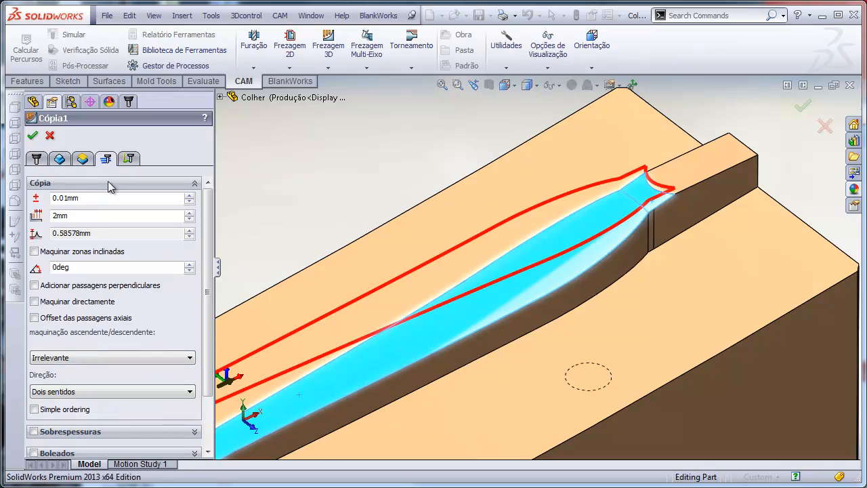
double_click(65, 216)
text(.5)
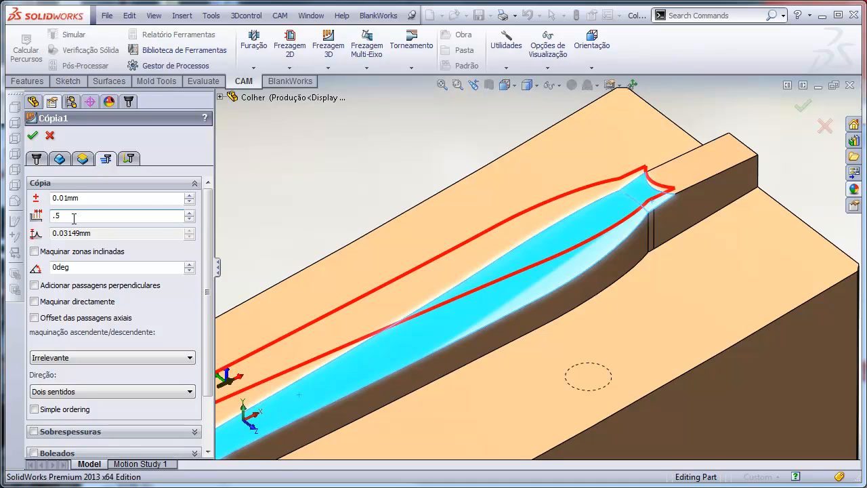
key(BackSpace)
text(3)
click(65, 287)
text(45)
scroll(357, 346, up, 6)
scroll(362, 362, down, 2)
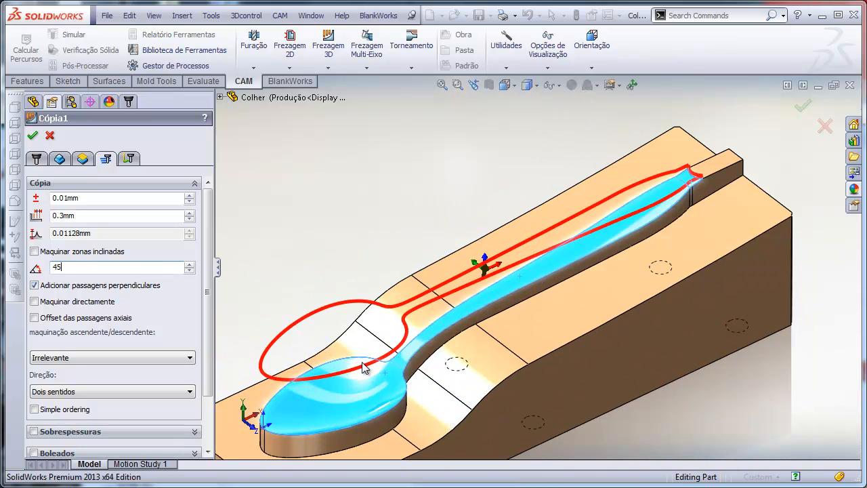
click(32, 136)
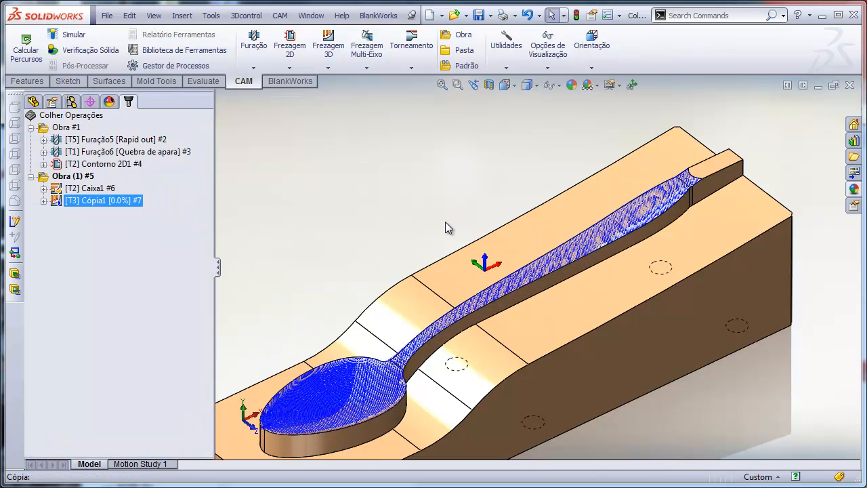
Check the roughing toolpath, start Verificação Sólida for Obra (1) #5, and hide the part model in the verification.
mouse_move(444, 221)
middle_down()
mouse_move(445, 301)
mouse_move(442, 293)
middle_up()
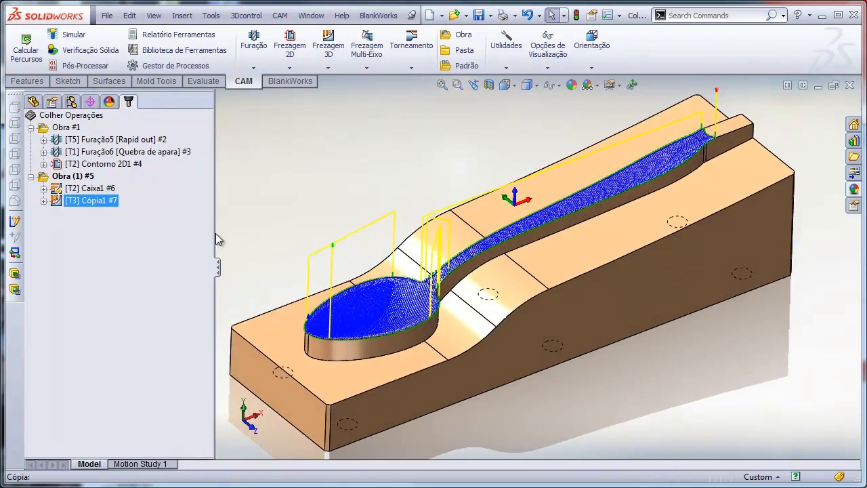
click(92, 189)
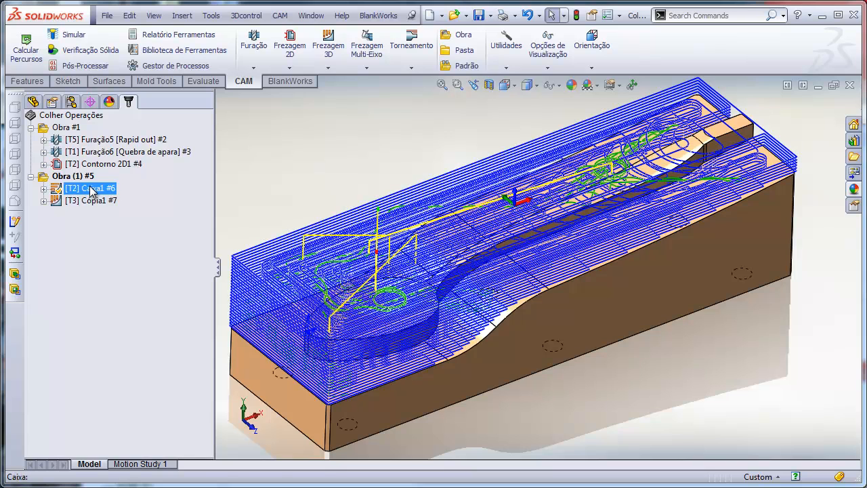
click(73, 176)
right_click(73, 176)
click(119, 369)
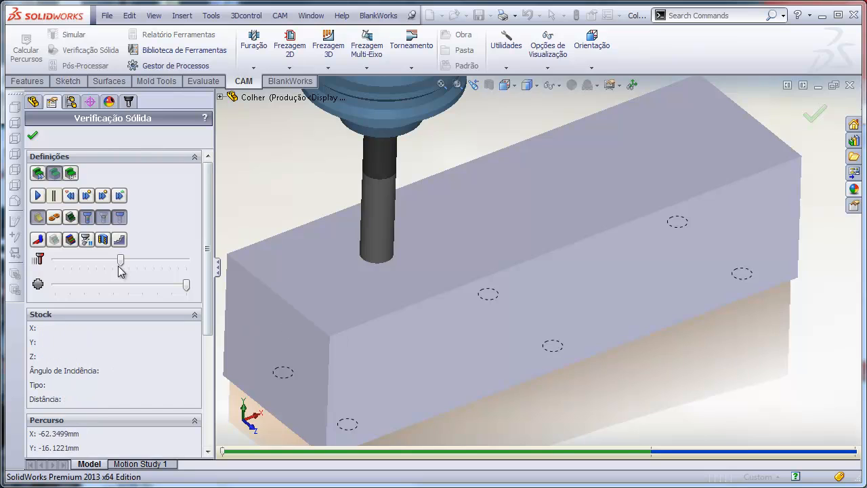
click(37, 221)
Review the machining statistics of the verification and play the material removal simulation at a higher speed.
drag(207, 240, 201, 369)
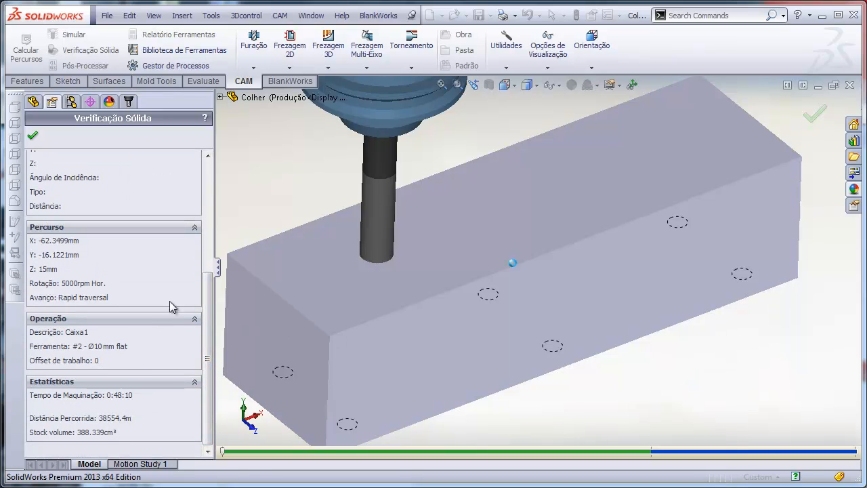
drag(206, 306, 210, 154)
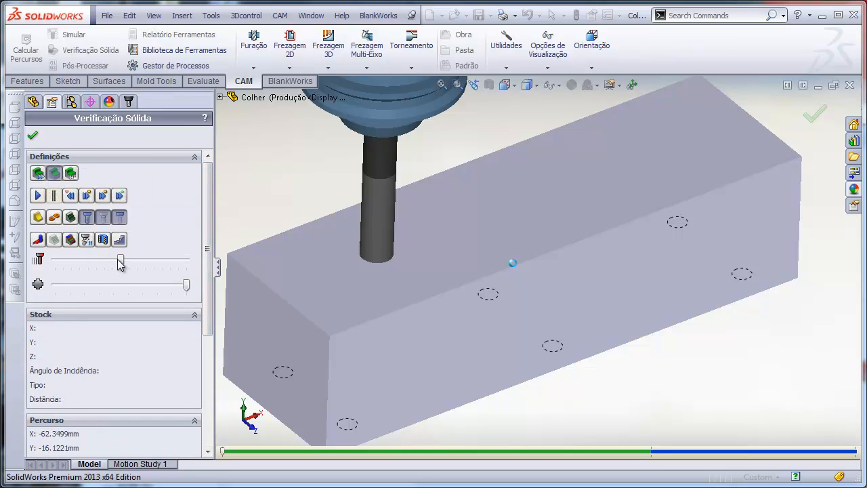
click(38, 195)
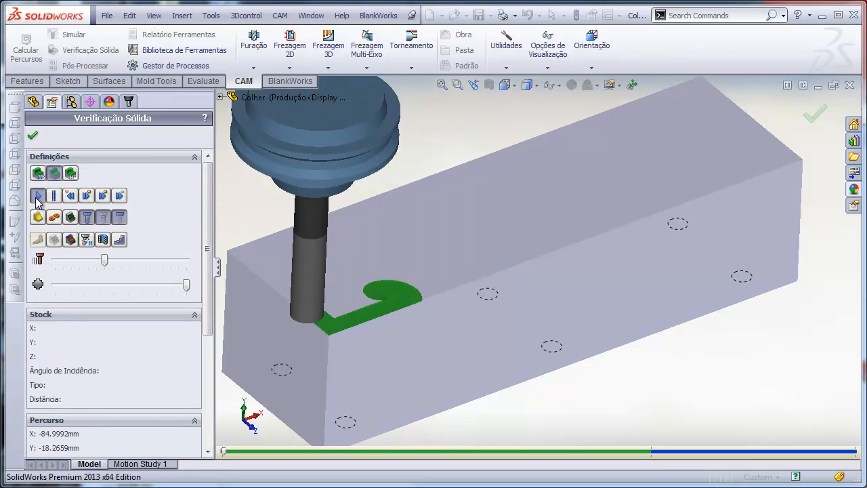
drag(100, 263, 137, 264)
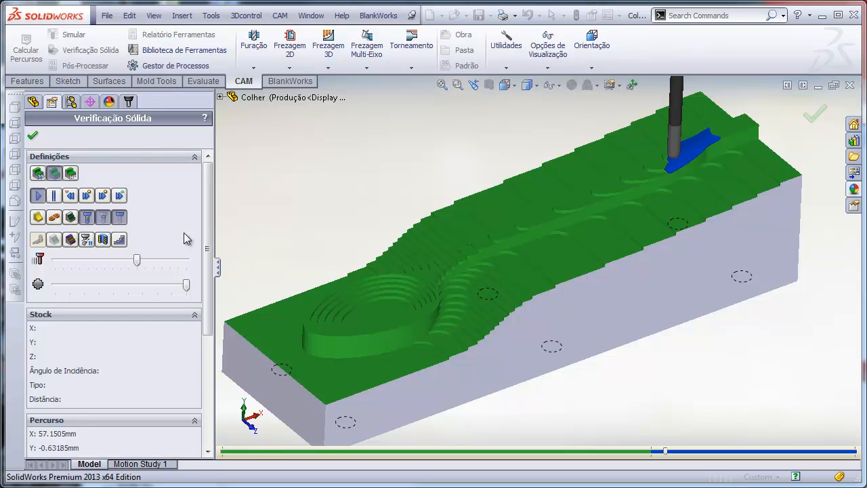
Slow down and pause the material removal simulation, examine the stock comparison on the machined die, and close Verificação Sólida.
drag(136, 260, 122, 262)
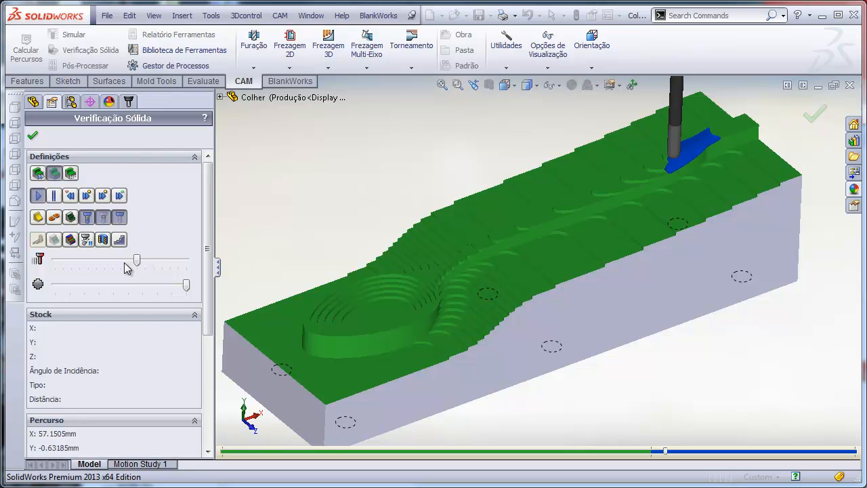
click(54, 196)
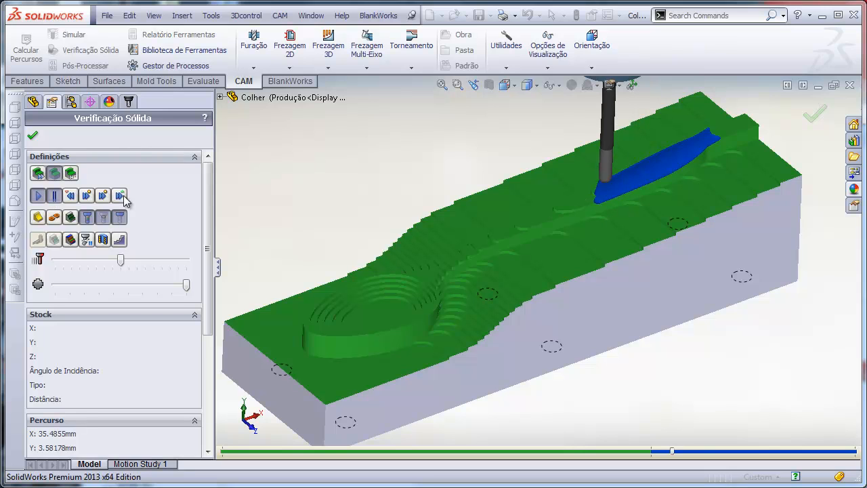
middle_drag(640, 203, 634, 234)
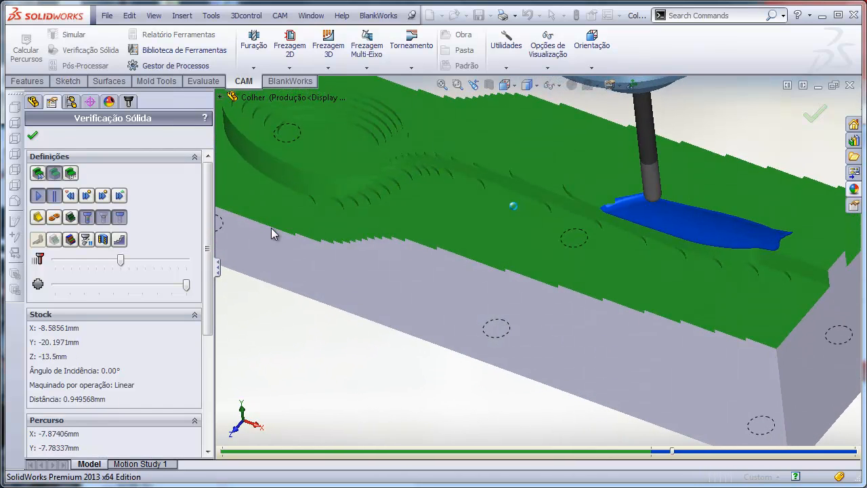
click(70, 239)
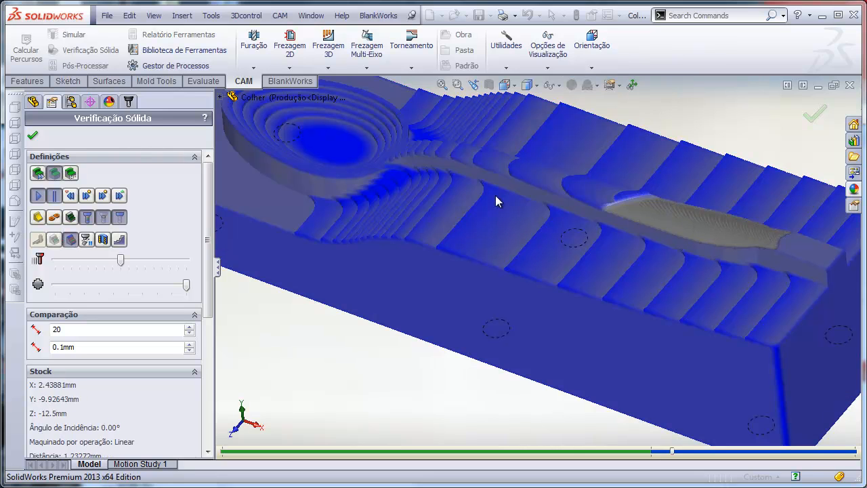
click(32, 137)
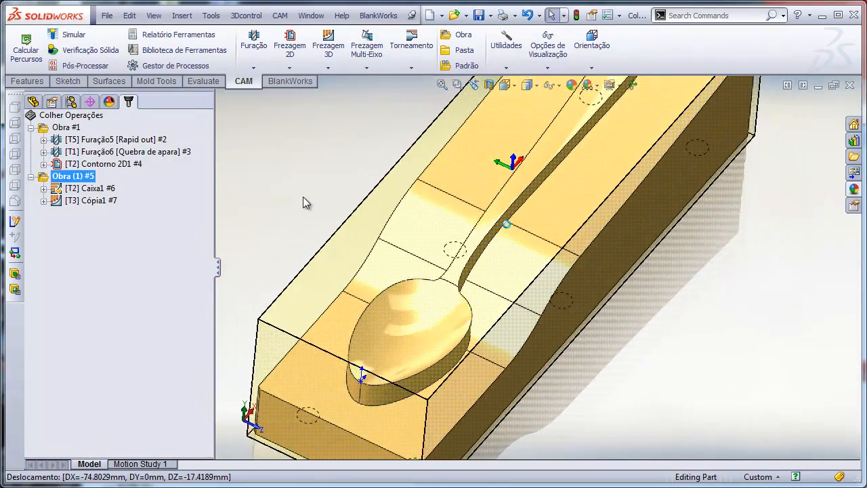
Compare the Caixa1 #6 roughing toolpath with the Cópia1 #7 finishing toolpath around the spoon bowl.
click(103, 190)
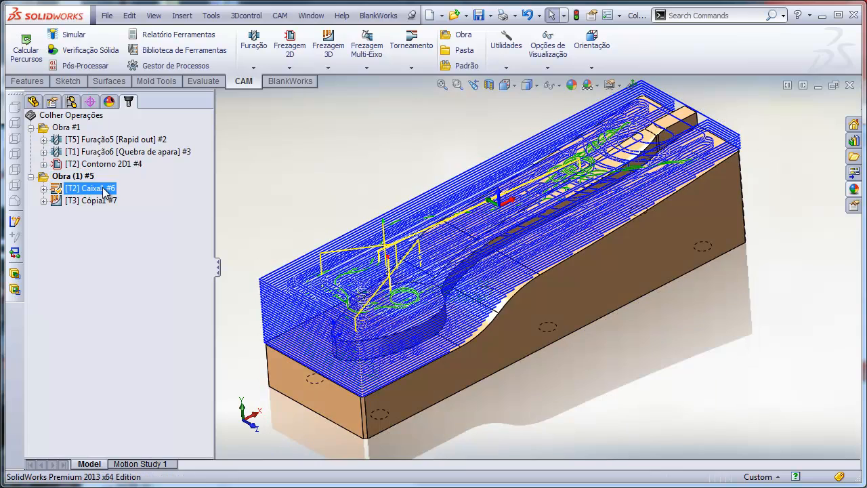
click(102, 201)
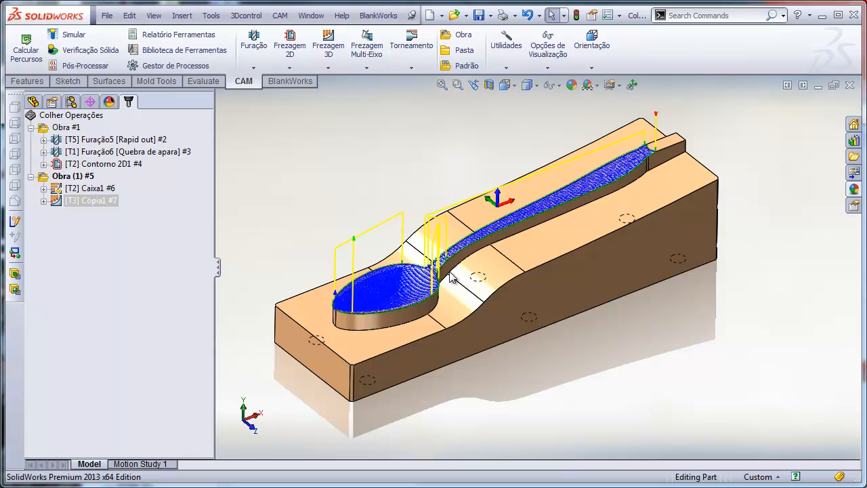
click(103, 189)
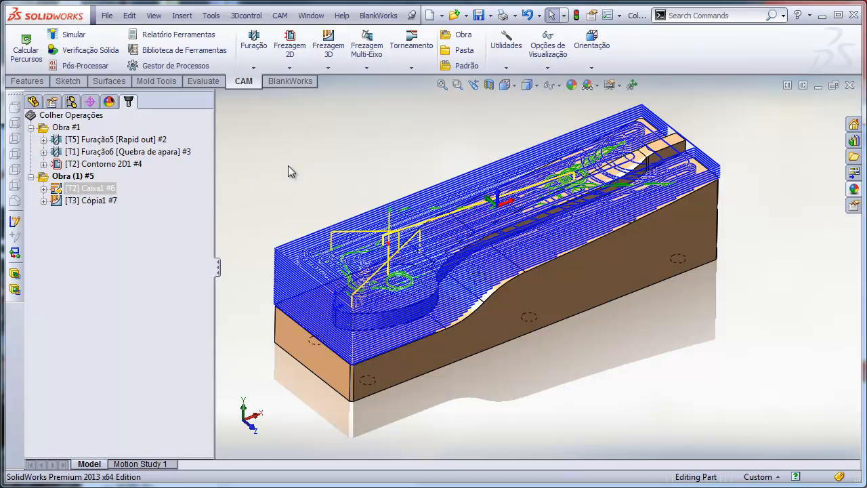
scroll(350, 335, down, 3)
scroll(357, 325, down, 2)
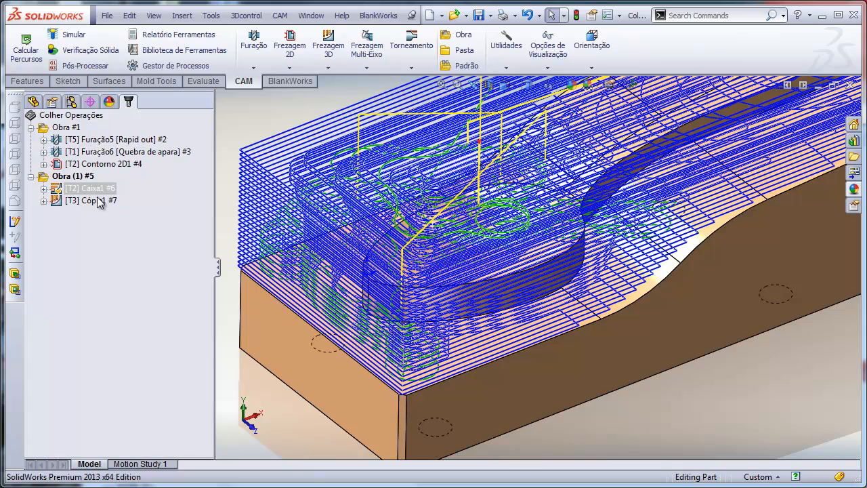
Add a 3 mm constant-radius Fillet along the die's base edges around the spoon bowl and handle.
click(34, 101)
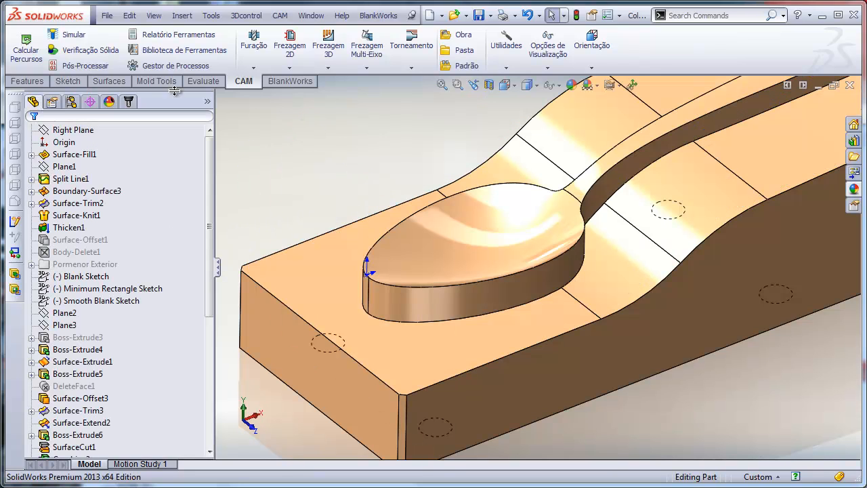
click(27, 80)
click(365, 42)
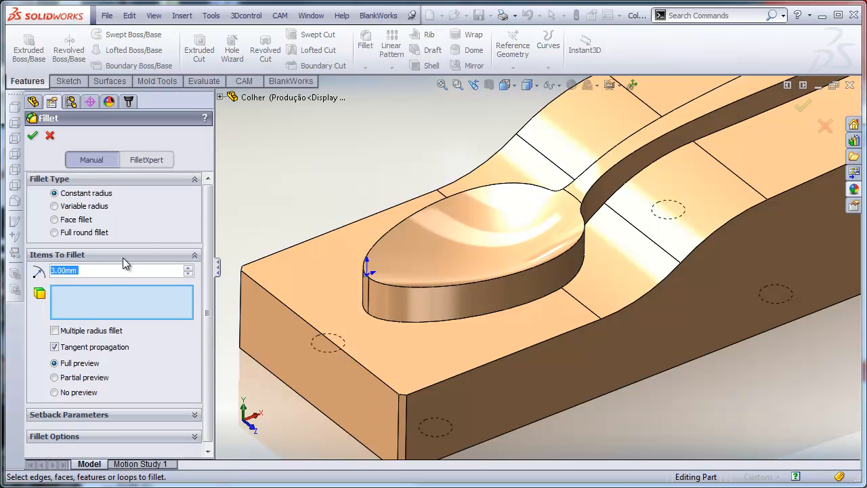
click(422, 321)
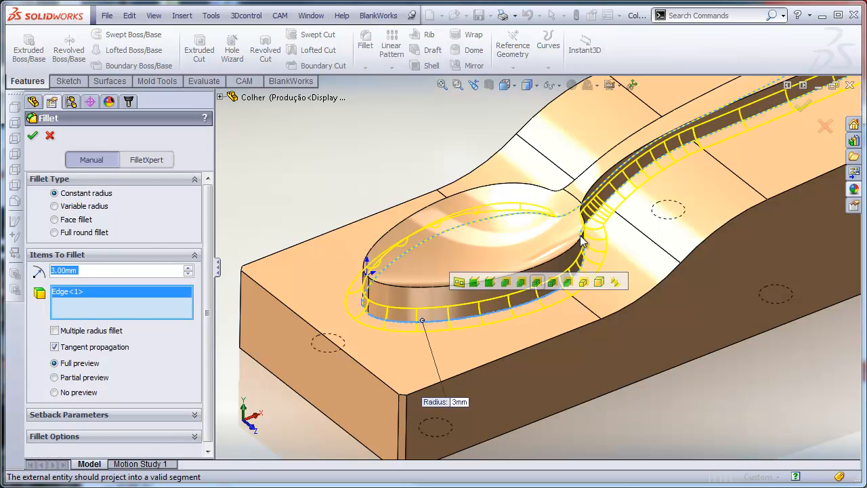
middle_drag(460, 231, 549, 237)
scroll(497, 163, up, 3)
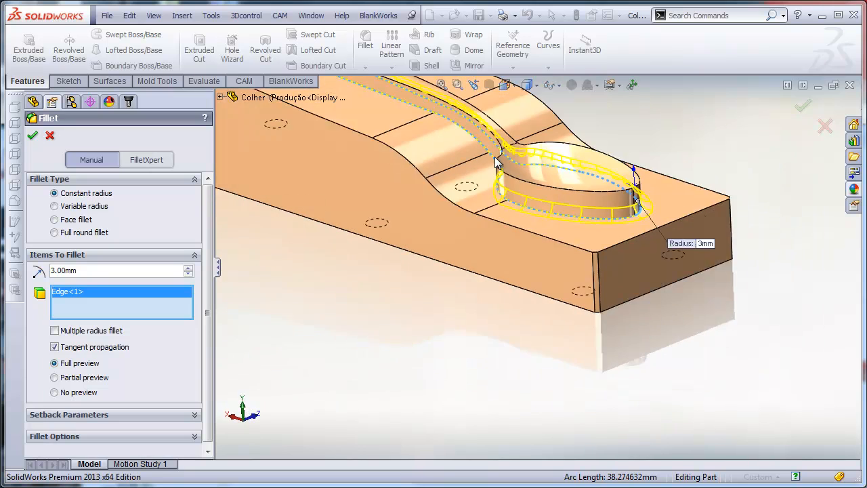
click(457, 142)
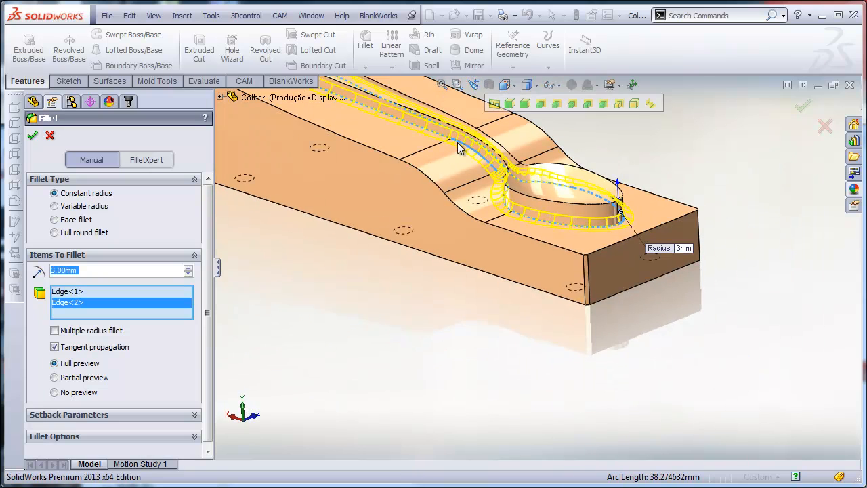
click(33, 135)
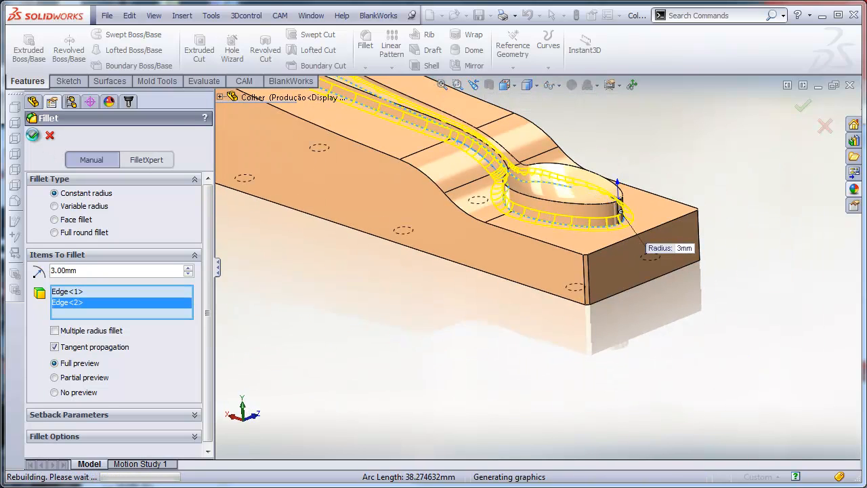
Recalculate the toolpaths of Obra (1) #5 for the filleted die and inspect the Caixa1 #6 toolpath.
click(128, 103)
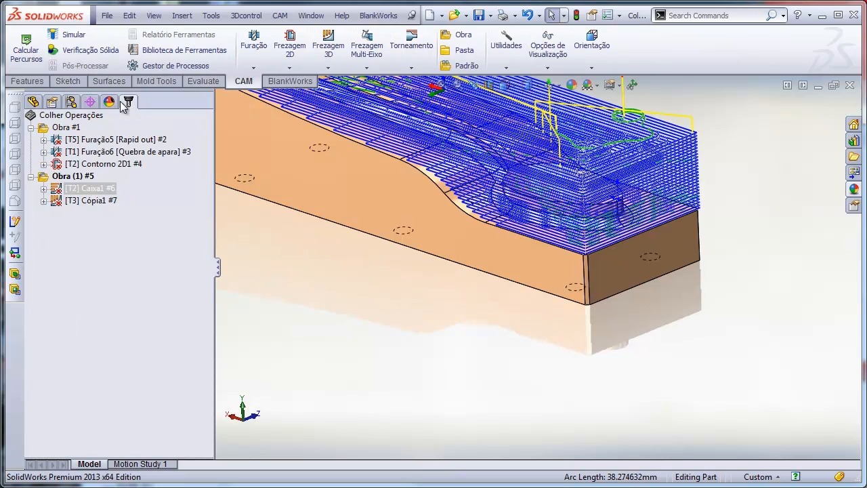
click(72, 176)
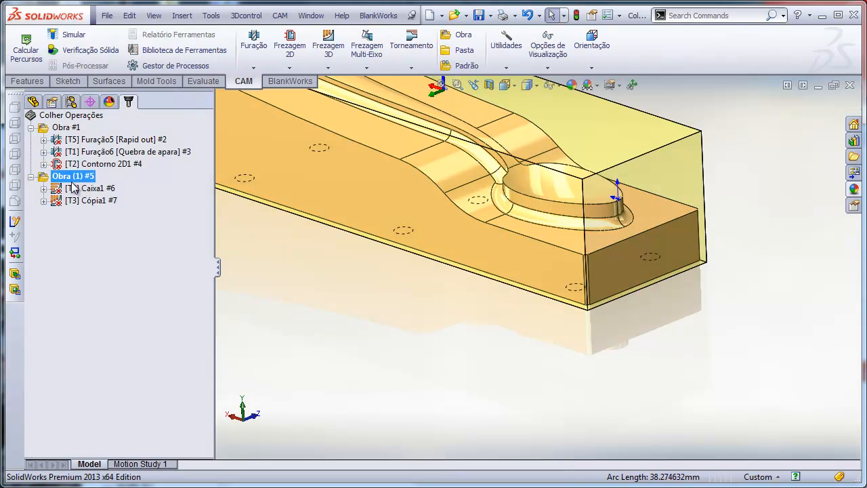
click(27, 50)
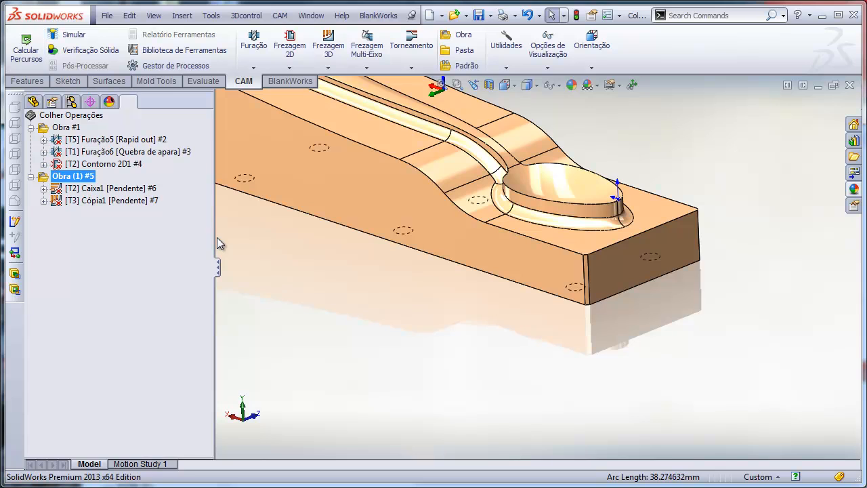
click(98, 191)
middle_drag(487, 202, 520, 181)
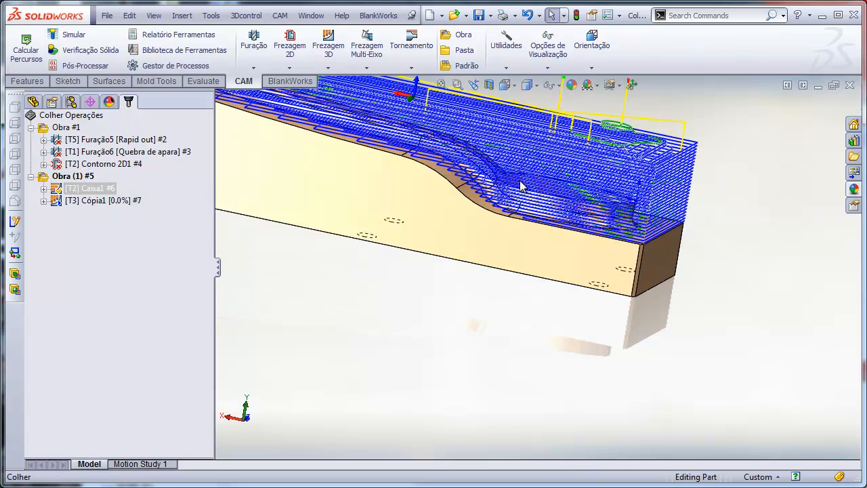
scroll(496, 170, down, 1)
Run Verificação Sólida on Caixa1 #6 with the part model hidden, close it, and check the Cópia1 #7 toolpath.
right_click(71, 195)
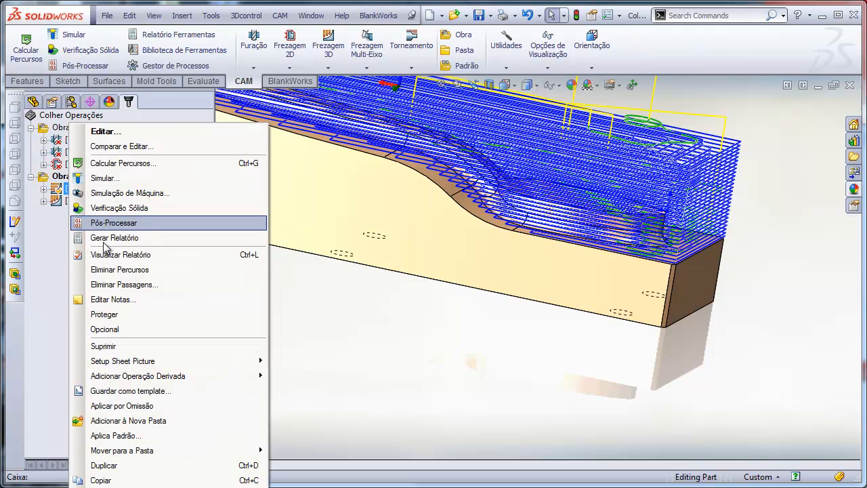
click(119, 208)
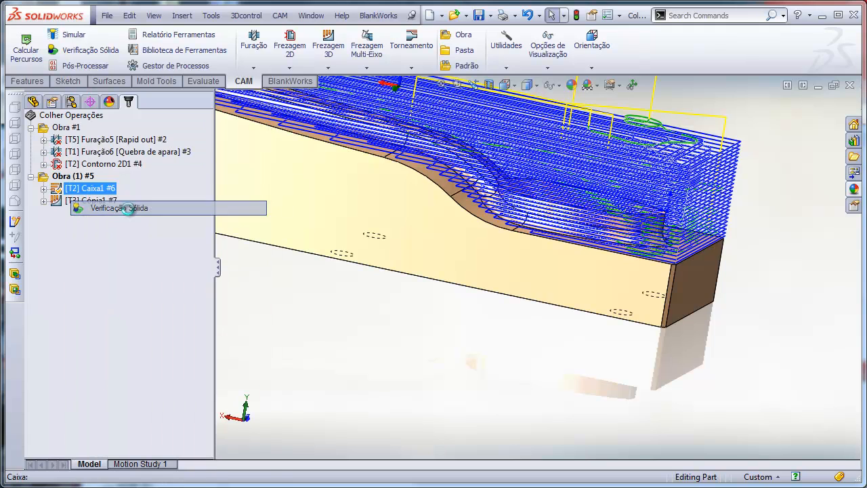
click(40, 217)
click(37, 198)
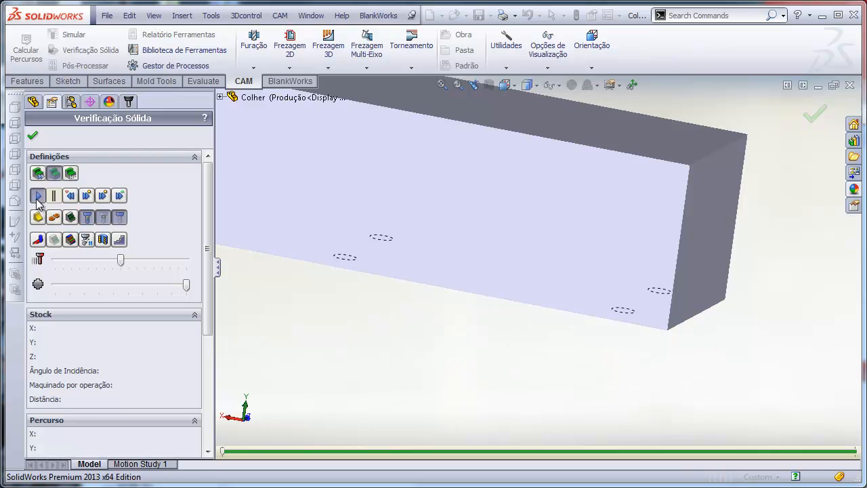
middle_drag(532, 271, 502, 271)
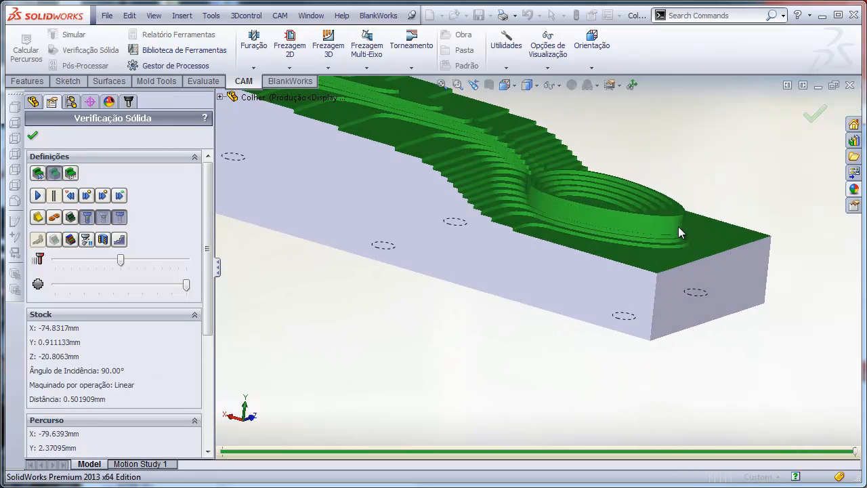
click(33, 138)
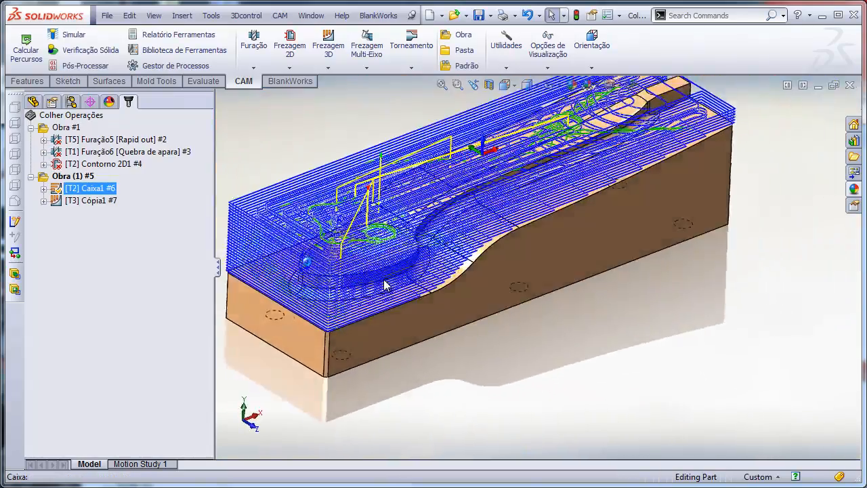
click(81, 202)
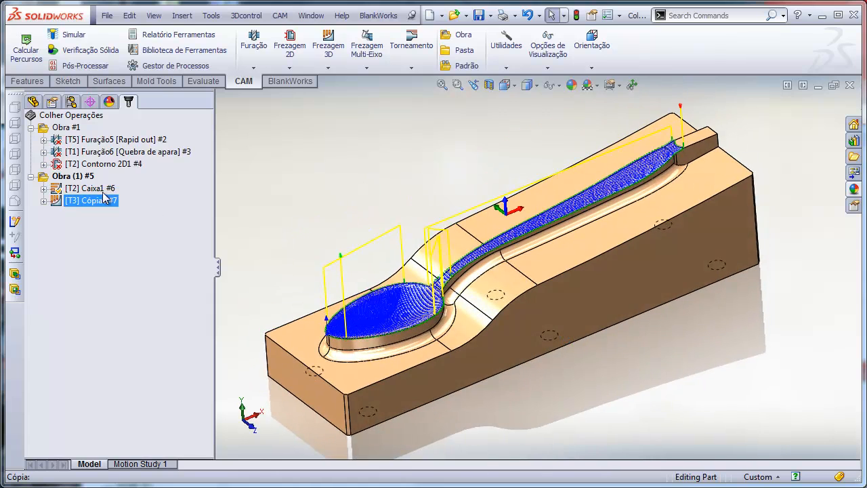
Start post-processing Obra (1) #5 and choose the fanuc.cps - Generic FANUC post configuration.
click(68, 178)
right_click(68, 180)
click(115, 387)
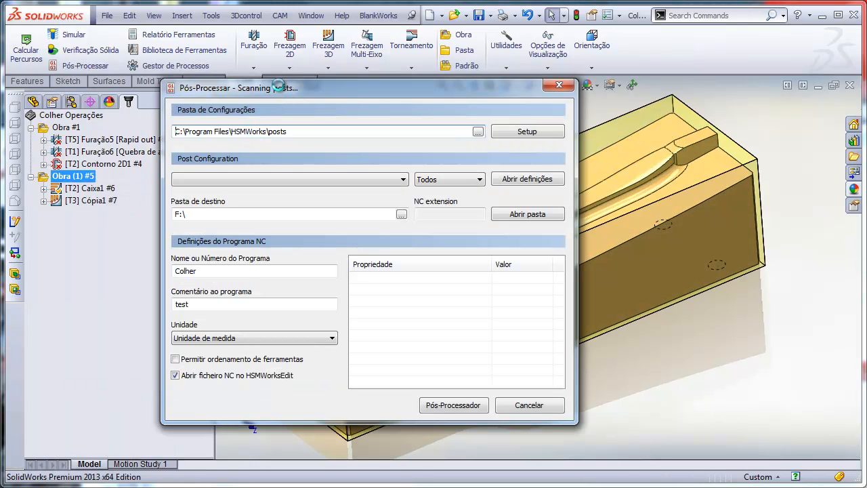
click(269, 180)
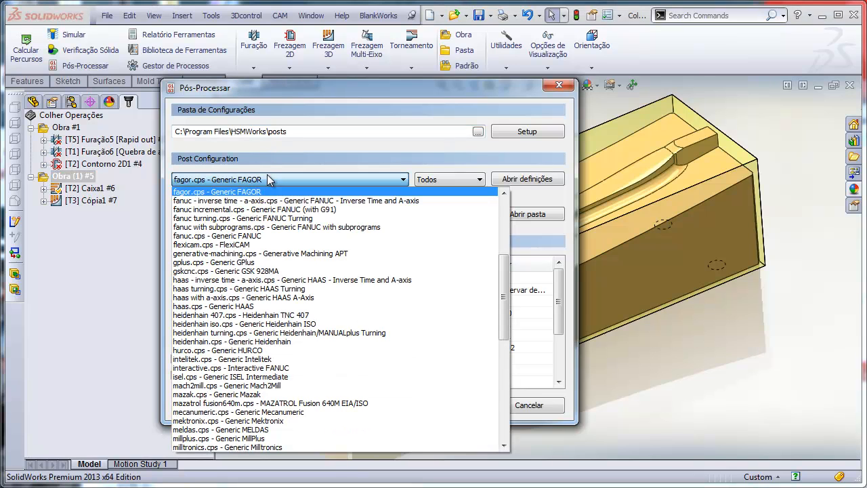
drag(508, 274, 508, 215)
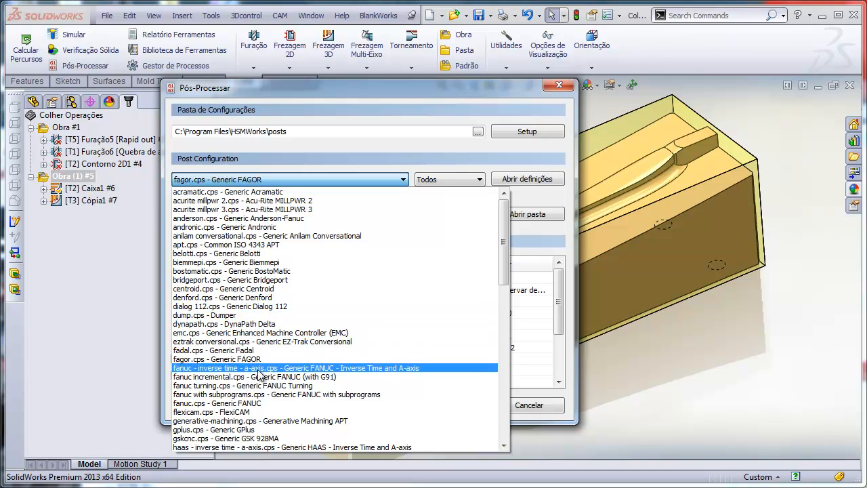
drag(505, 240, 504, 264)
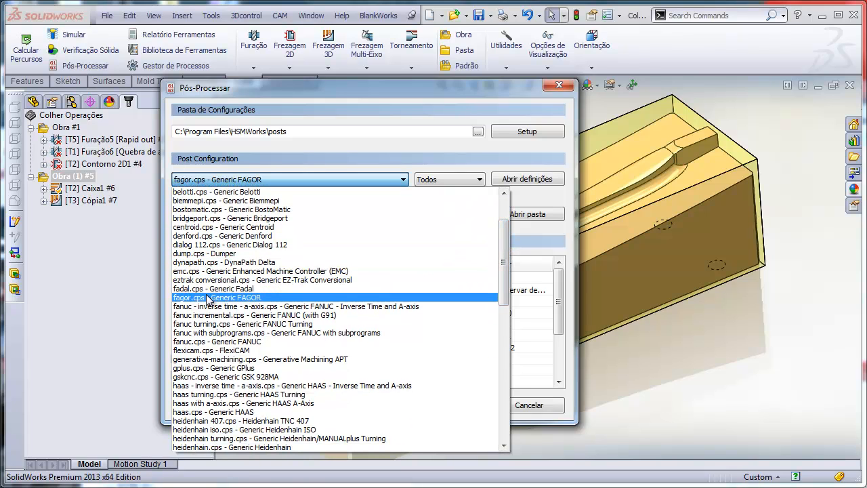
click(205, 341)
Set the NC program number to 1000, review the post properties, and generate the NC file 1000.nc.
drag(197, 271, 154, 271)
text(1000)
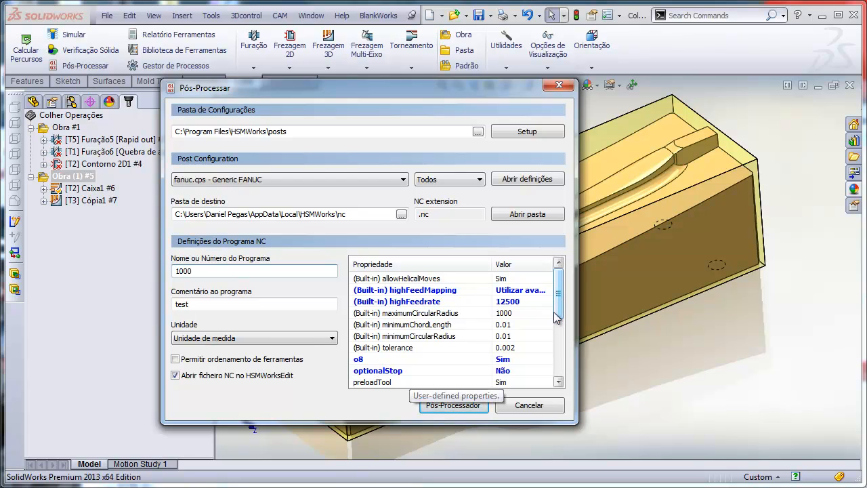
drag(561, 306, 559, 340)
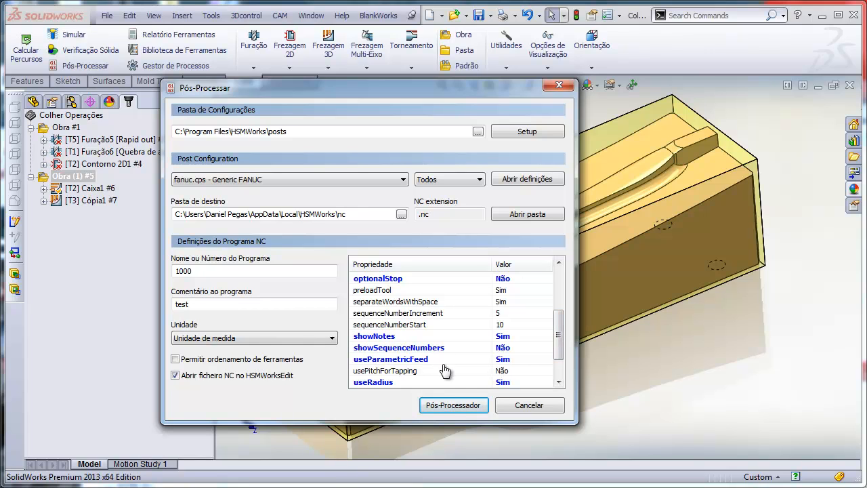
click(451, 405)
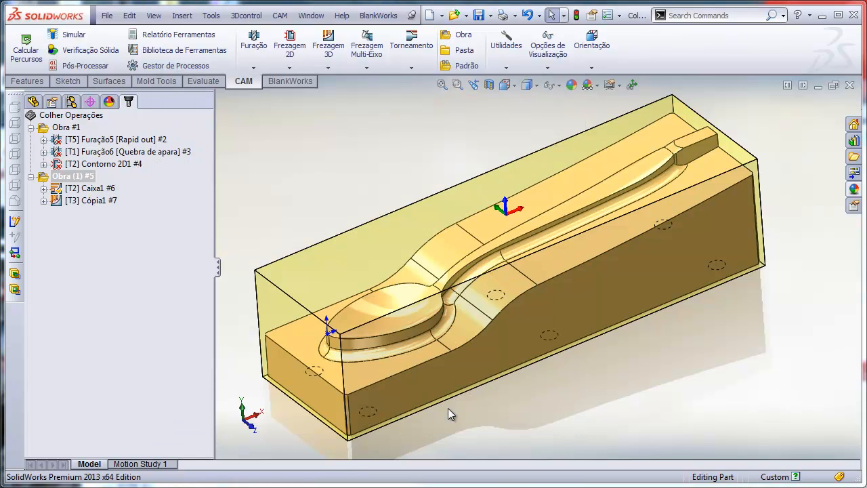
key(Return)
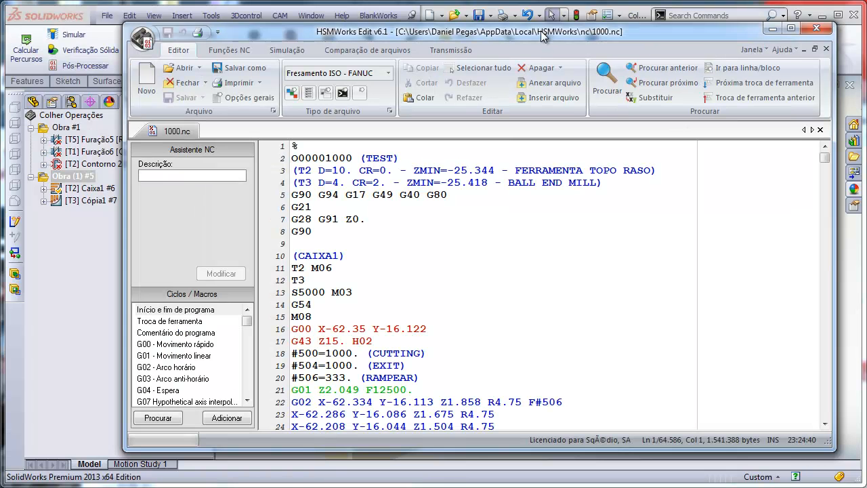
Review the start of the 1000.nc code in HSMWorks Edit and show the transmission options for sending it to the machine.
drag(541, 31, 481, 49)
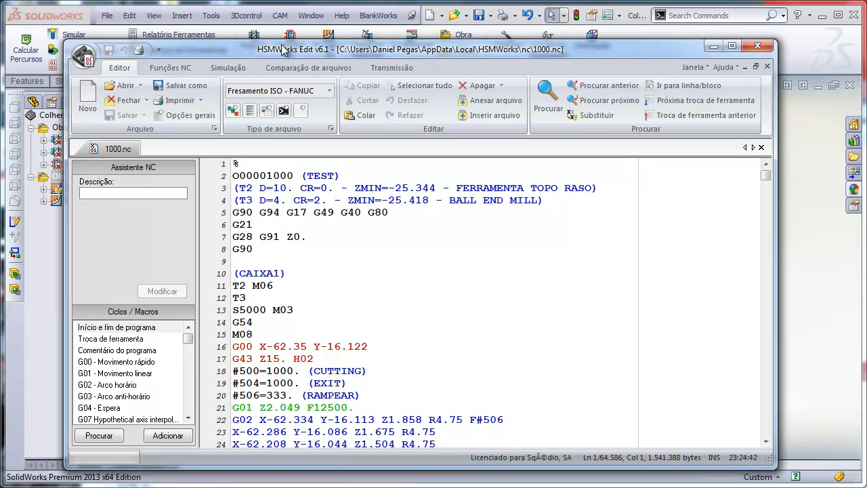
mouse_move(765, 176)
mouse_down()
mouse_move(767, 184)
mouse_move(767, 168)
mouse_up()
click(392, 68)
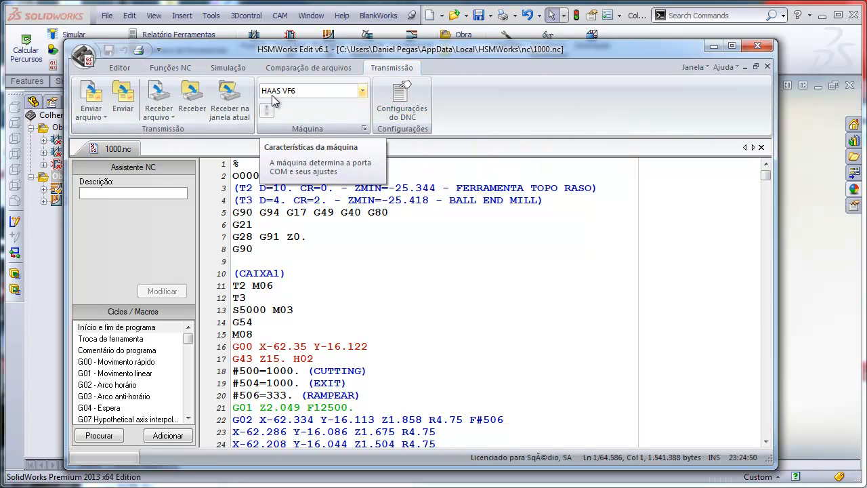
Open the toolpath simulation of 1000.nc in HSMWorks Edit, play it and adjust the playback speed.
click(231, 68)
click(80, 100)
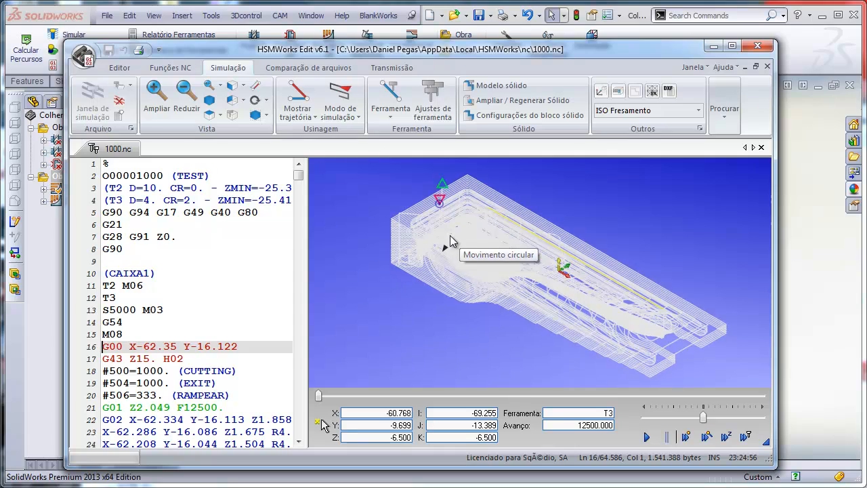
click(646, 437)
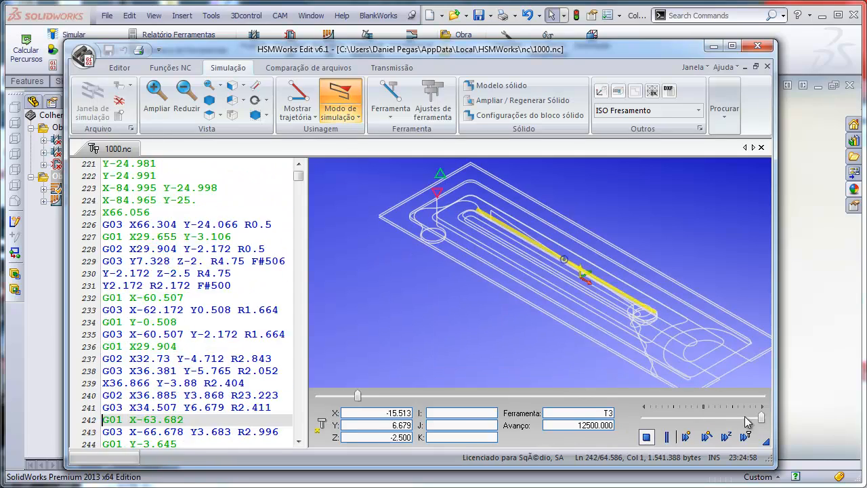
drag(761, 417, 735, 417)
Check the simulated toolpath against its code lines in 1000.nc, pause the simulation and close HSMWorks Edit.
click(162, 366)
click(158, 336)
click(156, 286)
click(664, 437)
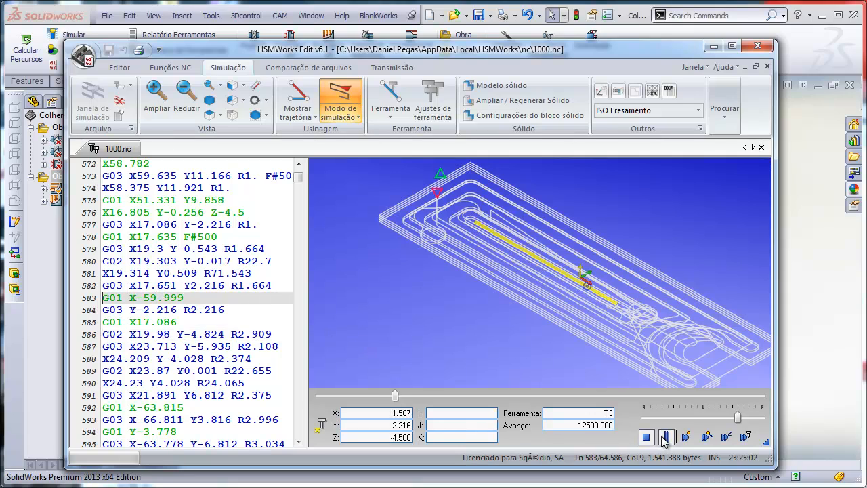
click(756, 46)
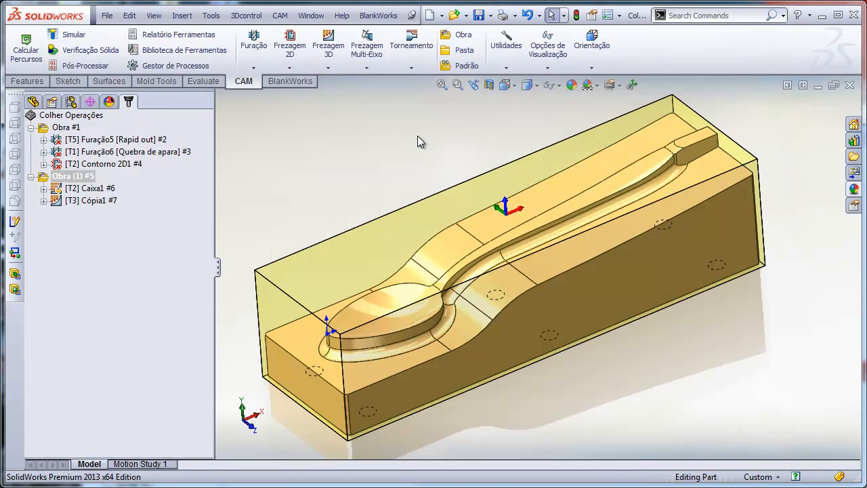
Generate the Relatório Ferramentas for Obra (1) #5 in the 2013_10_22 Testes HSMWorks folder and bring the report fully into view.
click(158, 39)
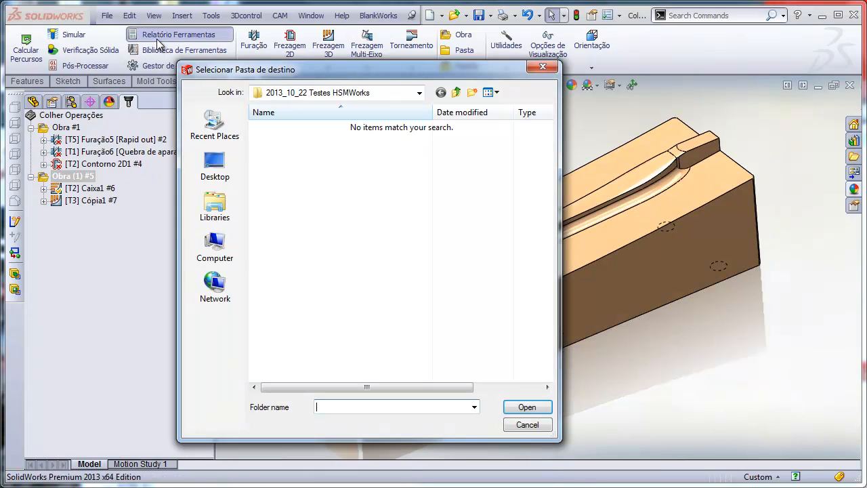
click(538, 409)
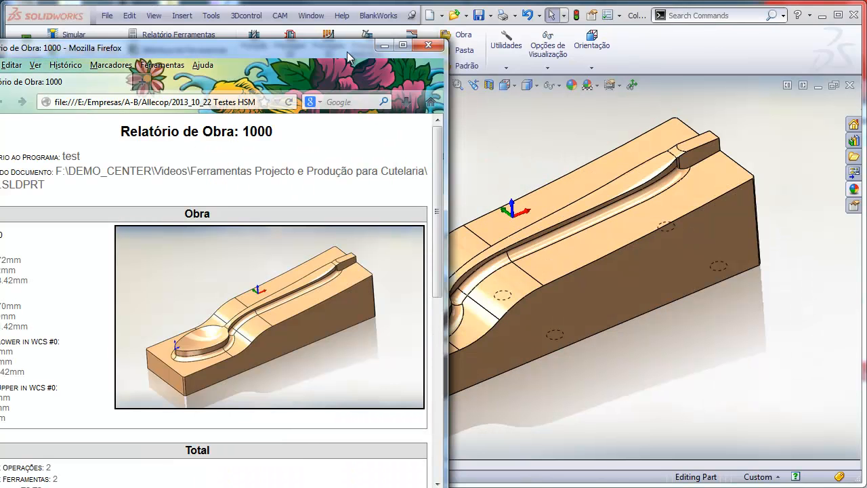
drag(347, 51, 540, 29)
Review the Relatório de Obra 1000 for stock dimensions, totals and the tool data of both operations, and minimize the browser.
drag(633, 125, 636, 302)
click(645, 305)
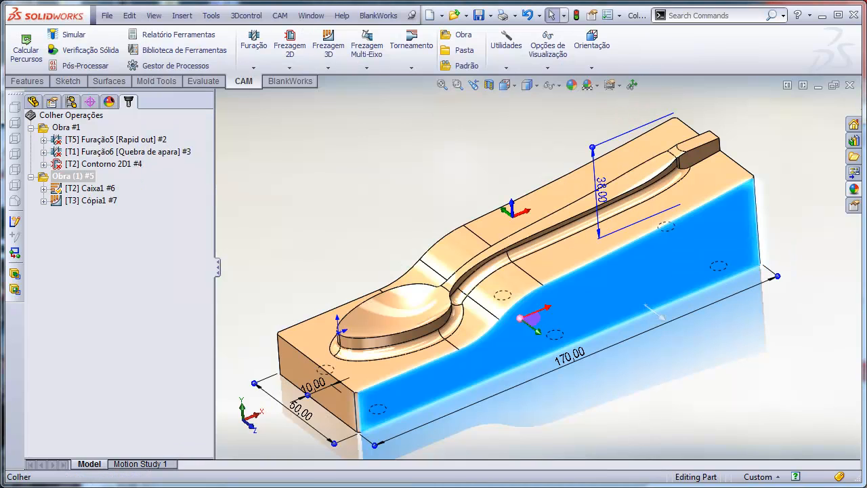
key(alt+Tab)
drag(636, 394, 765, 344)
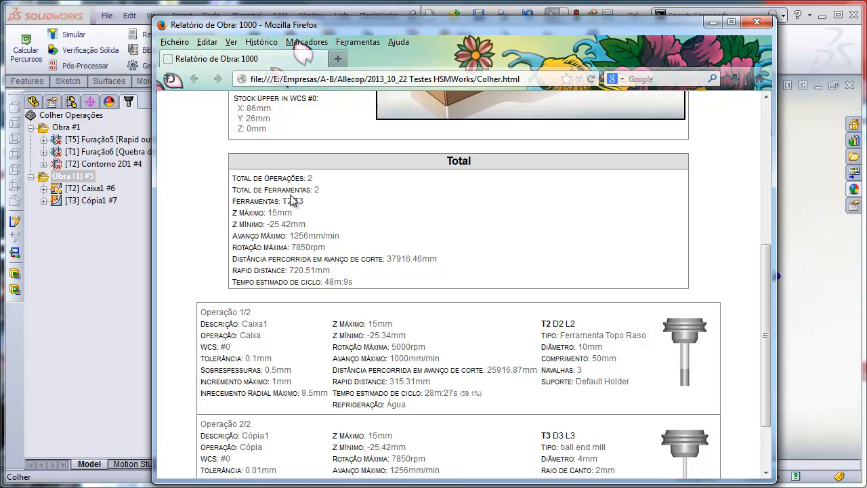
scroll(763, 195, up, 8)
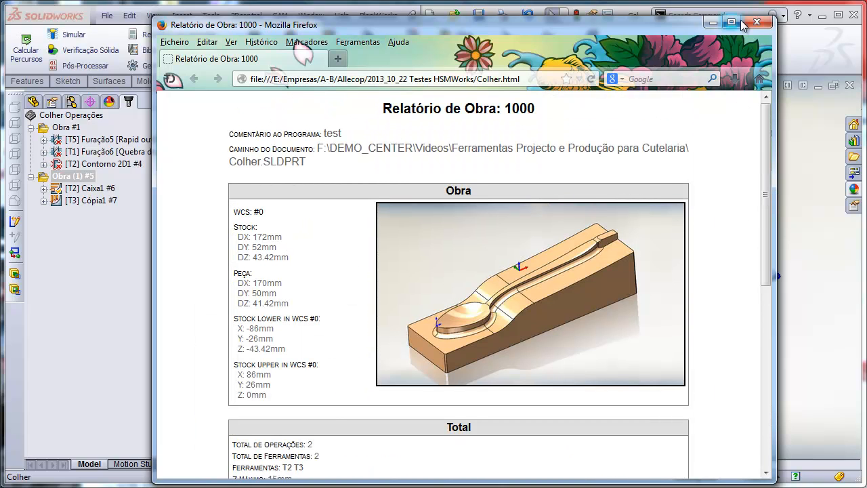
click(712, 22)
Show the FeatureManager design tree of the die model and look through its later features.
click(420, 193)
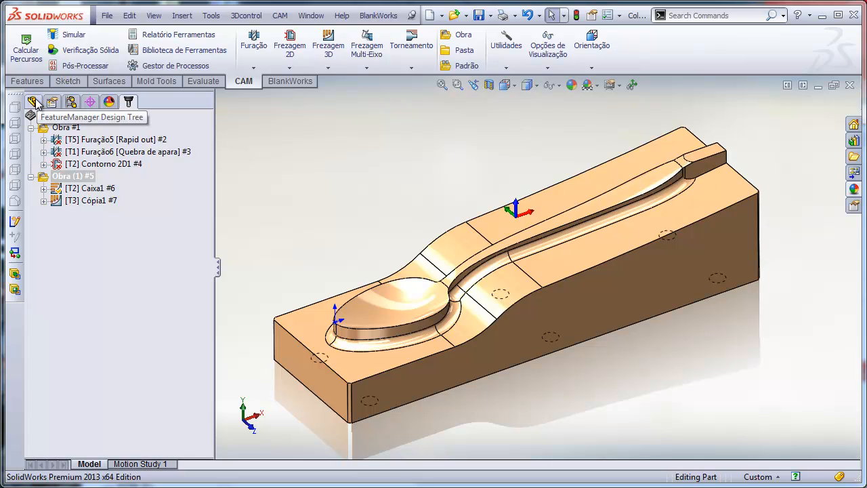
click(33, 102)
drag(210, 171, 213, 283)
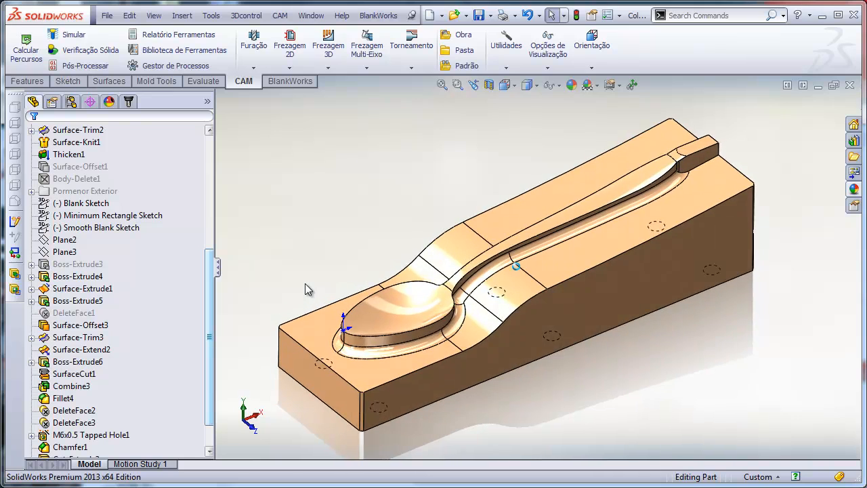
click(774, 487)
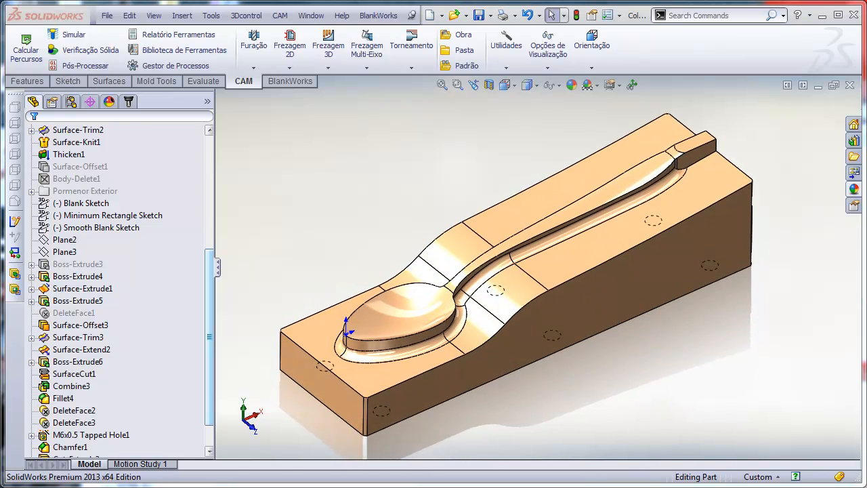
click(808, 448)
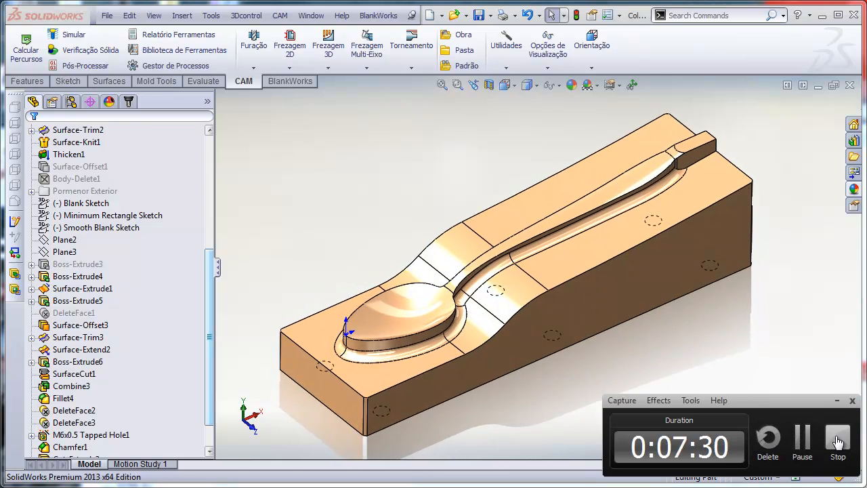